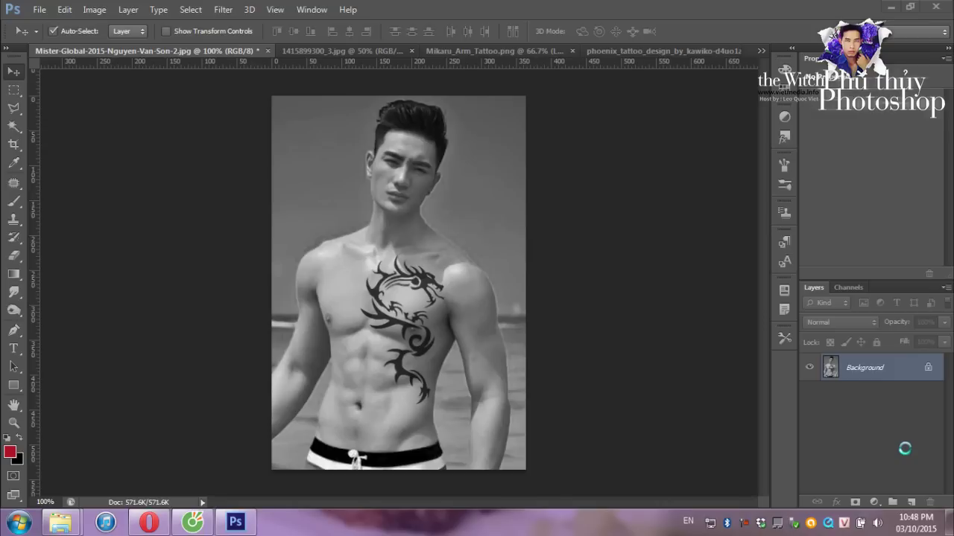
Rerun the 'tattoo png' Google Images search and scroll through the tribal tattoo results.
left_click(149, 523)
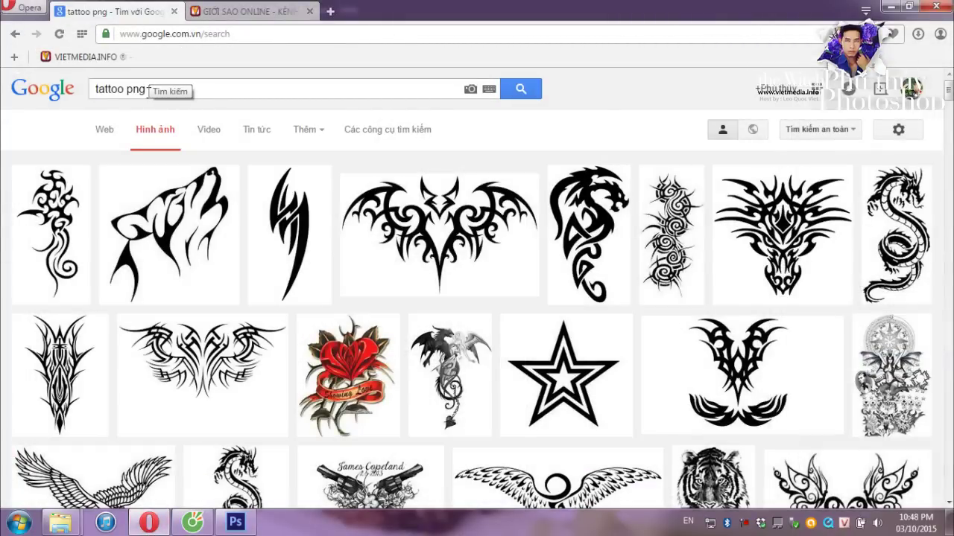
triple_click(147, 91)
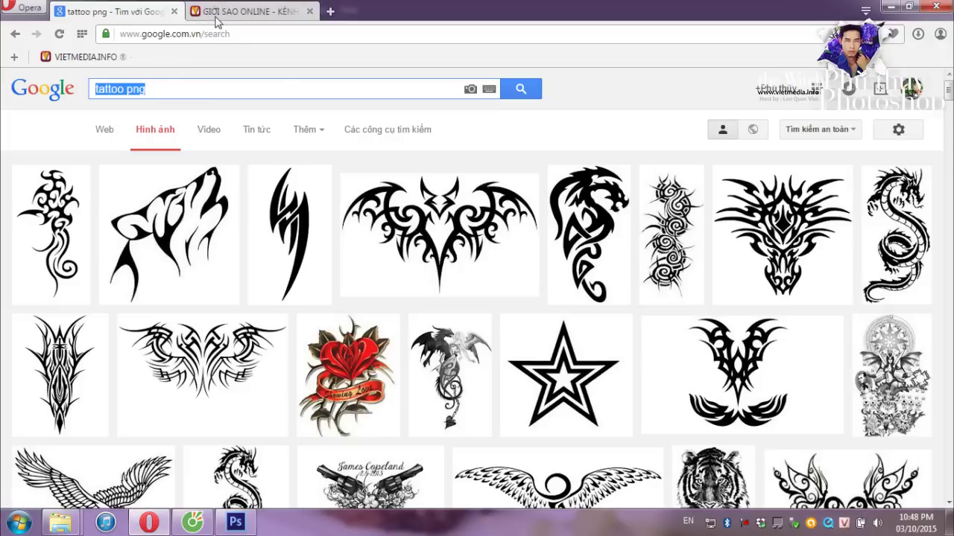
key("Return")
scroll(937, 97, "down", 4)
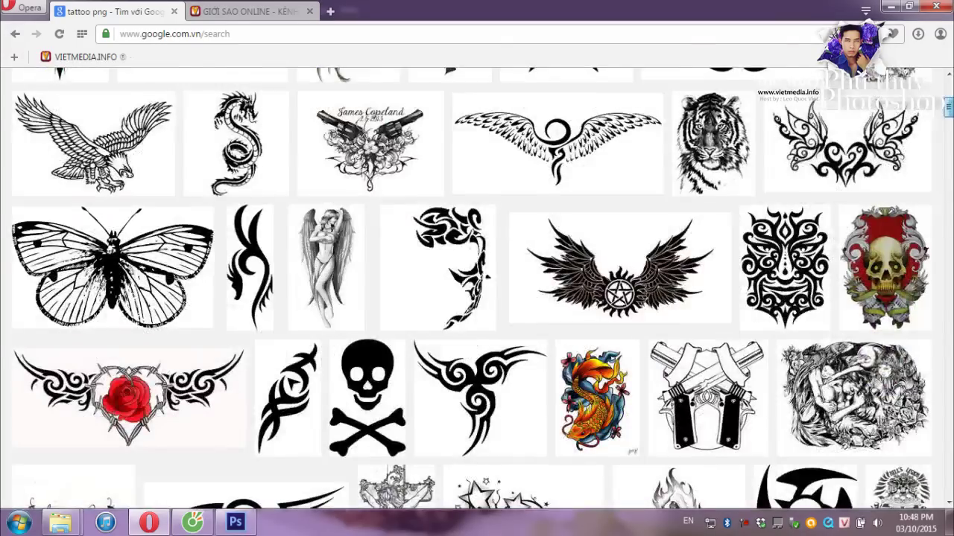
scroll(938, 97, "up", 4)
scroll(943, 95, "down", 1)
scroll(179, 218, "down", 5)
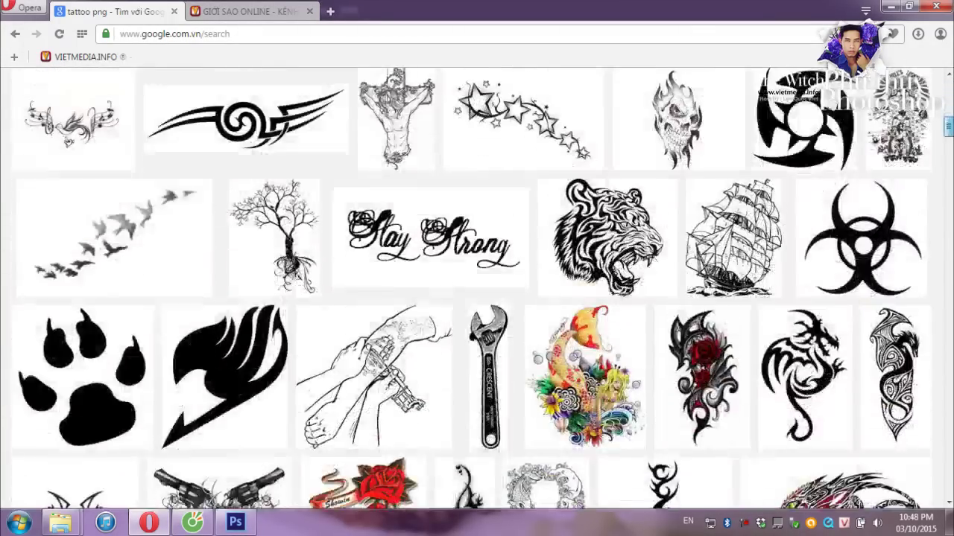
scroll(179, 218, "up", 6)
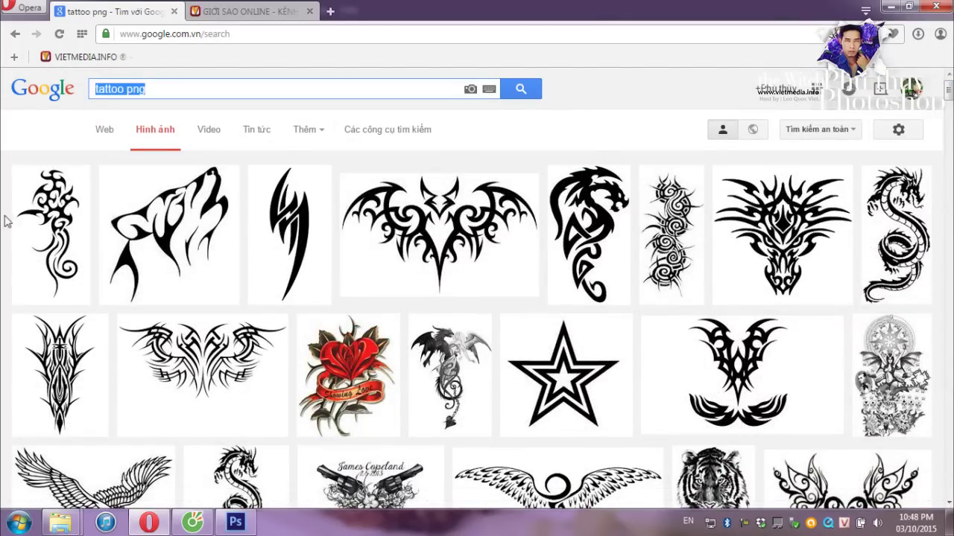
Search the vietmedia.info site for the actor's name.
left_click(225, 16)
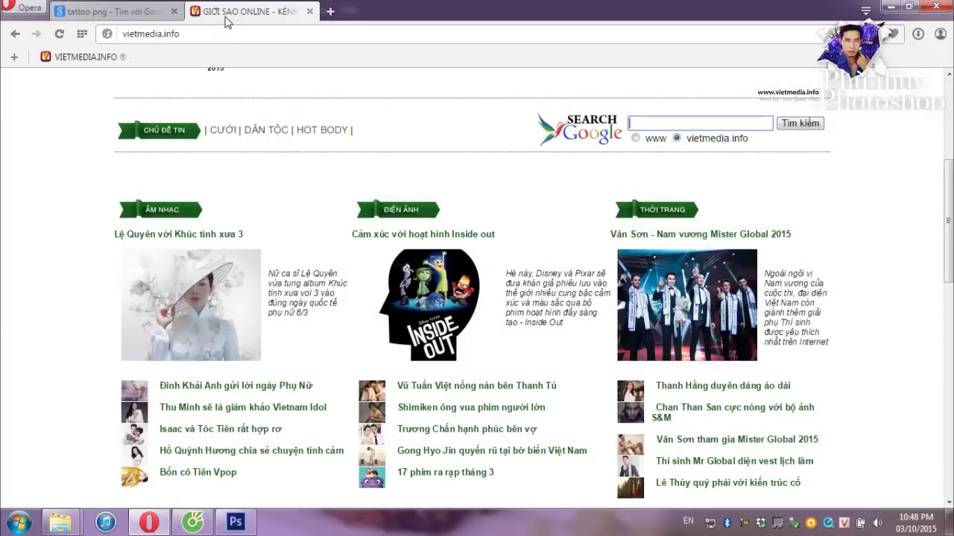
left_click(182, 34)
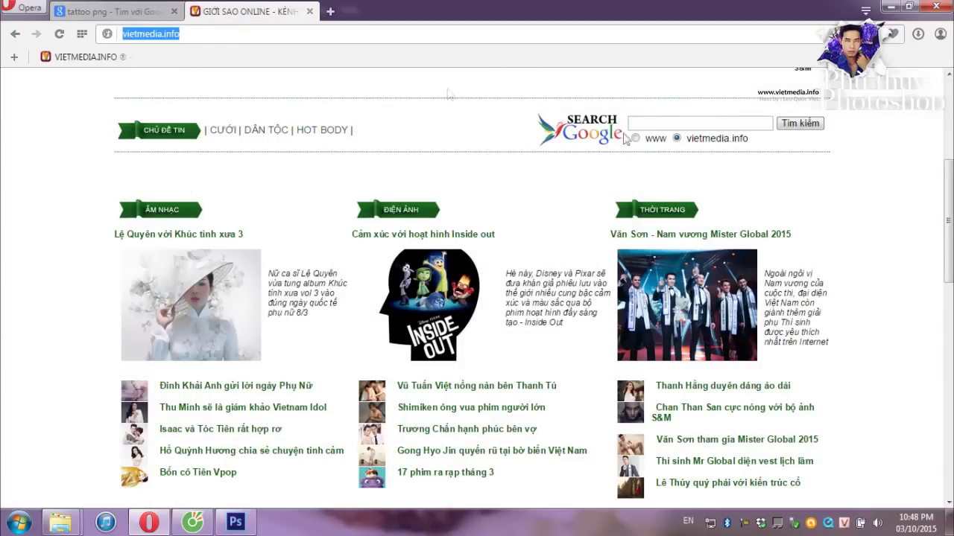
left_click(646, 123)
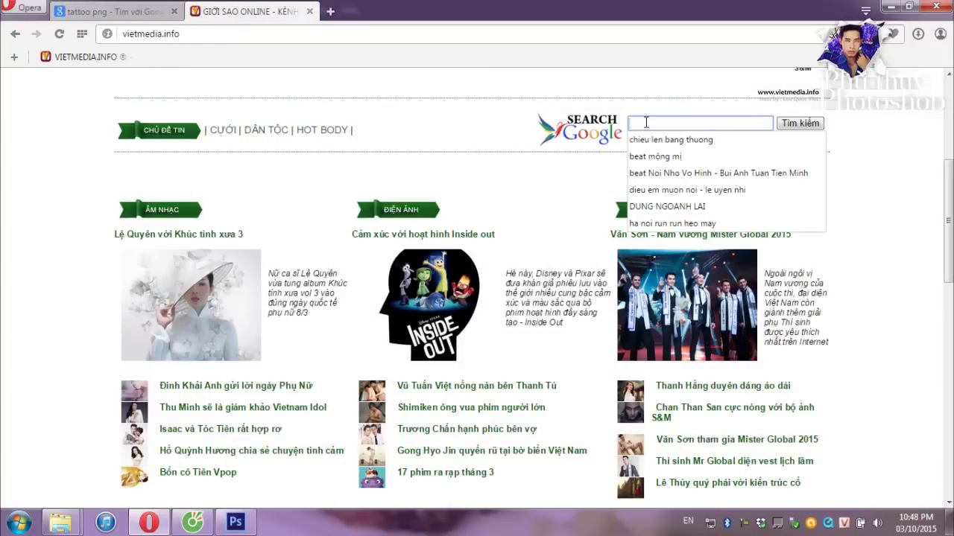
type("kim")
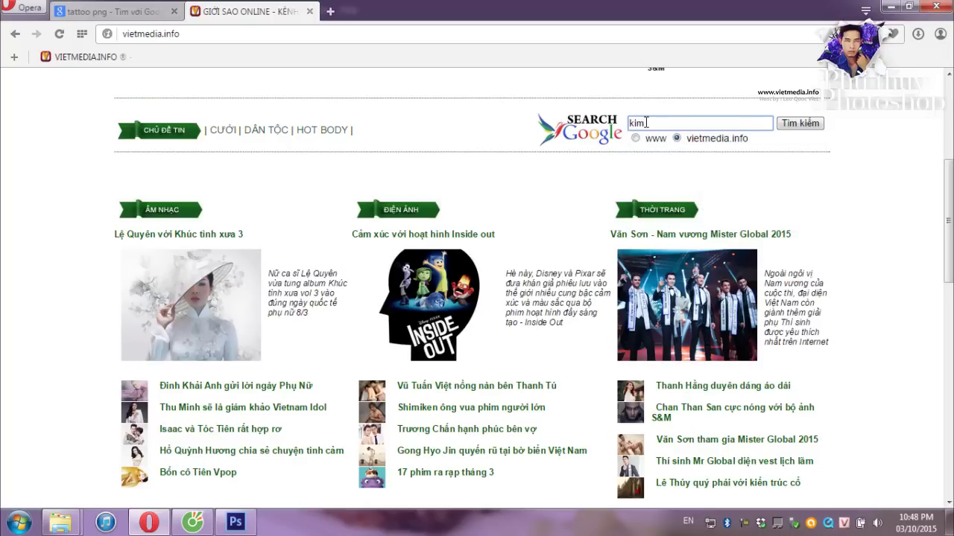
type(" ly")
key("Return")
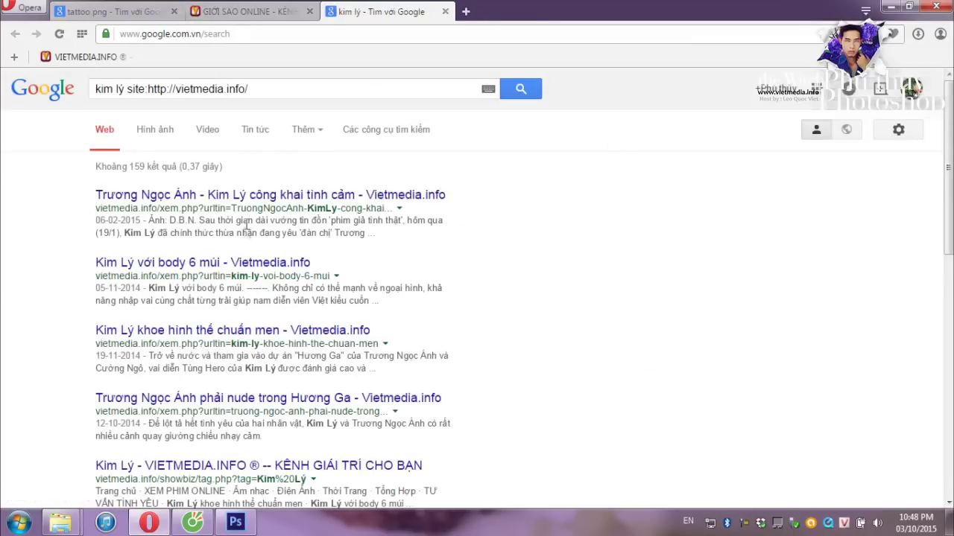
Open the first matching article, scroll to the photo, and return to Photoshop.
left_click(276, 196)
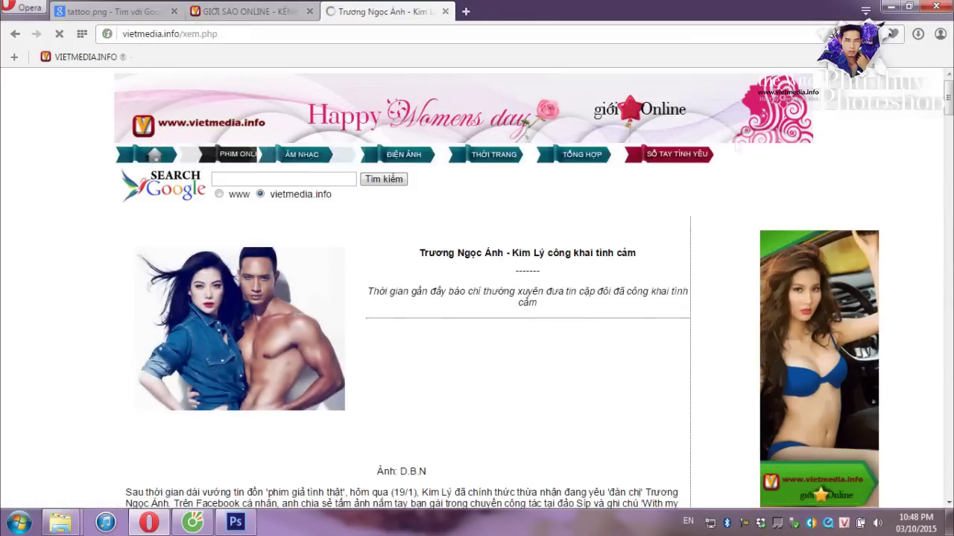
left_click_drag(949, 101, 949, 132)
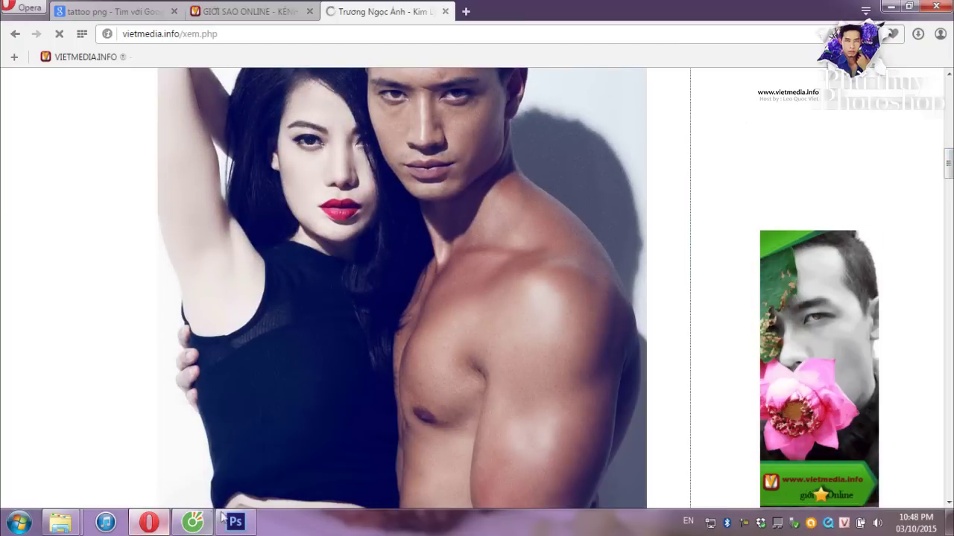
left_click(236, 522)
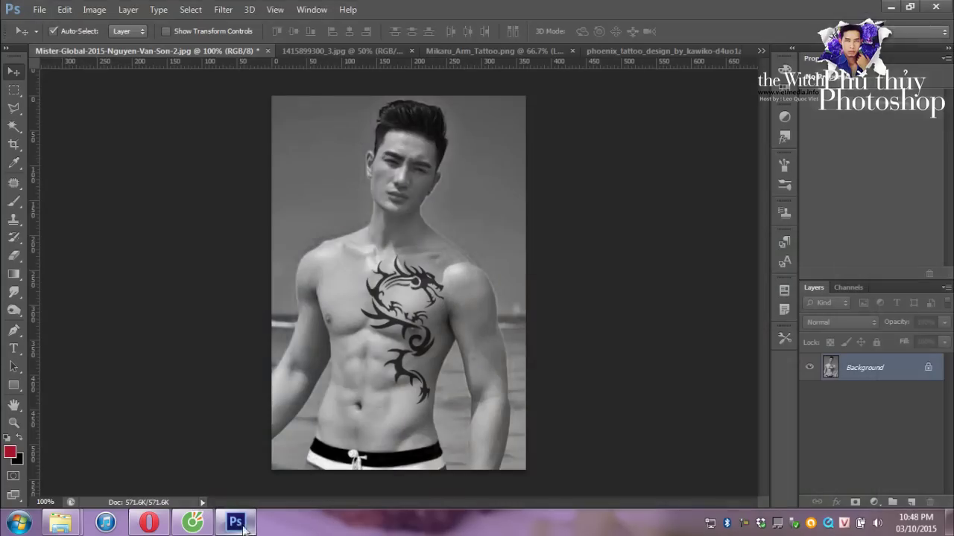
left_click(313, 53)
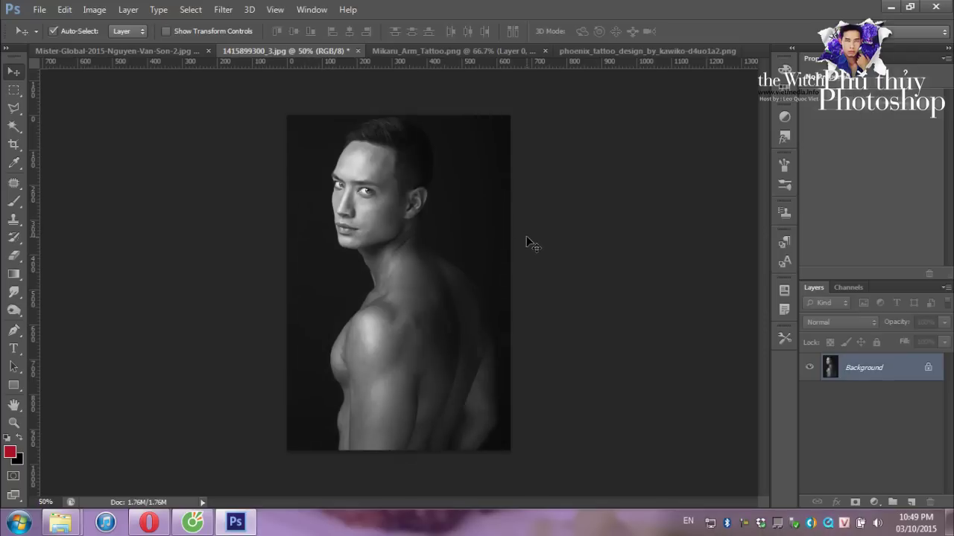
scroll(530, 242, "up", 2)
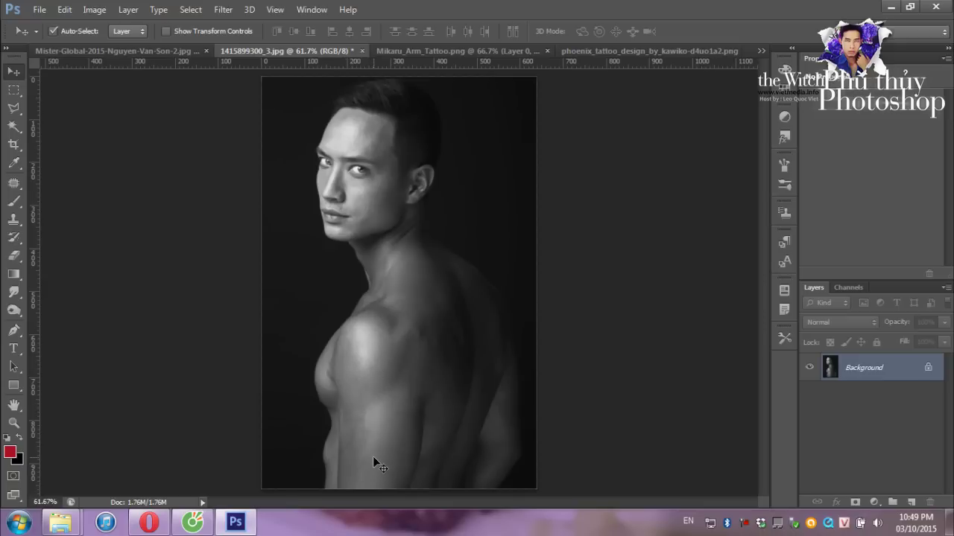
left_click(433, 50)
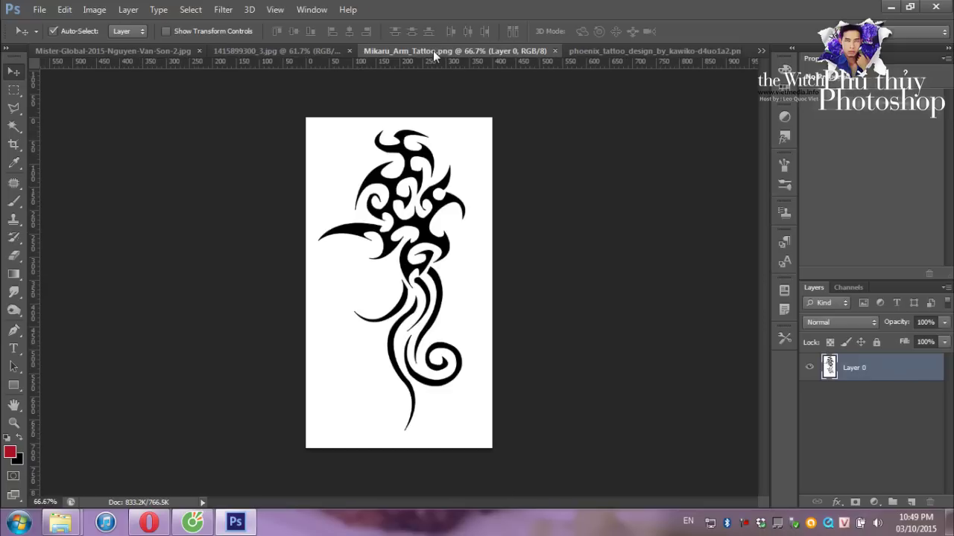
left_click(596, 51)
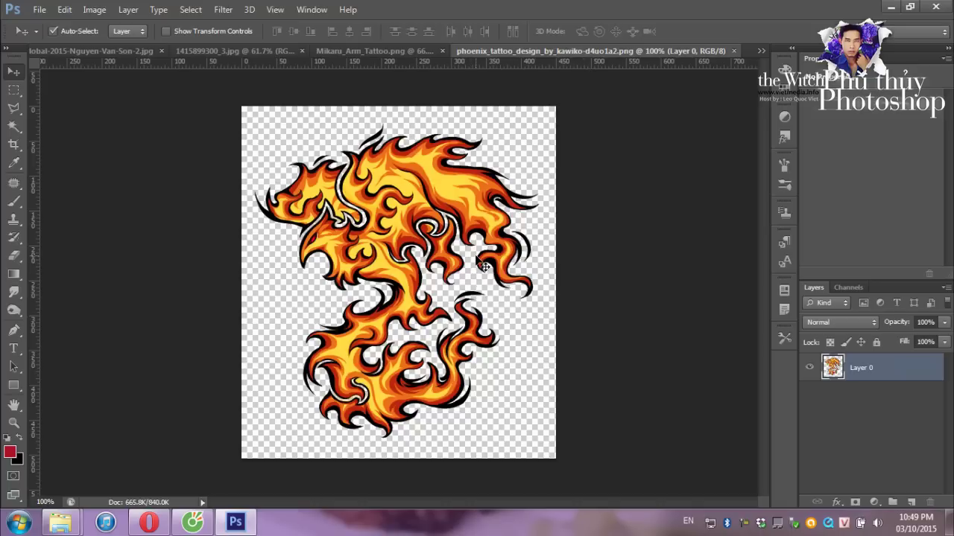
left_click_drag(356, 49, 505, 60)
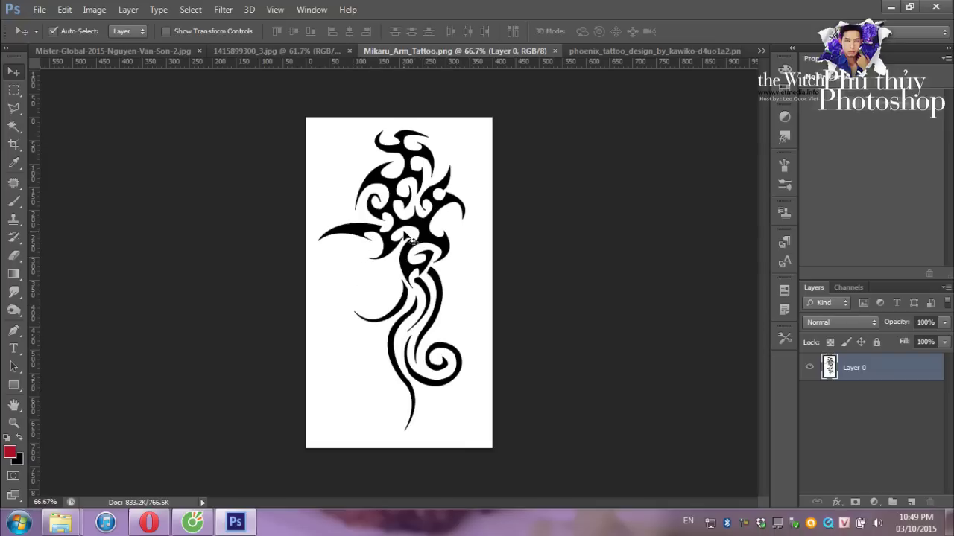
Select every black area of the tribal tattoo using Magic Wand and Select > Similar.
left_click(13, 128)
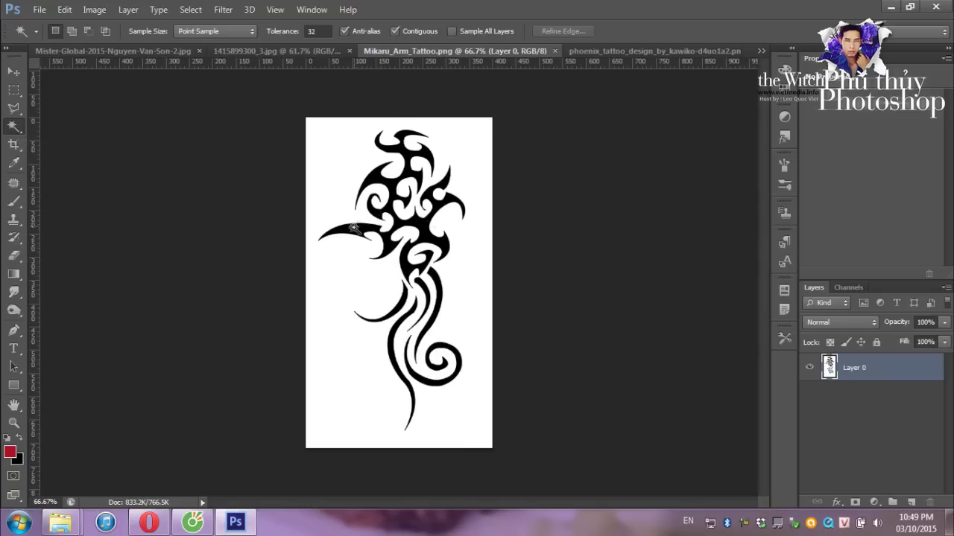
left_click(355, 231)
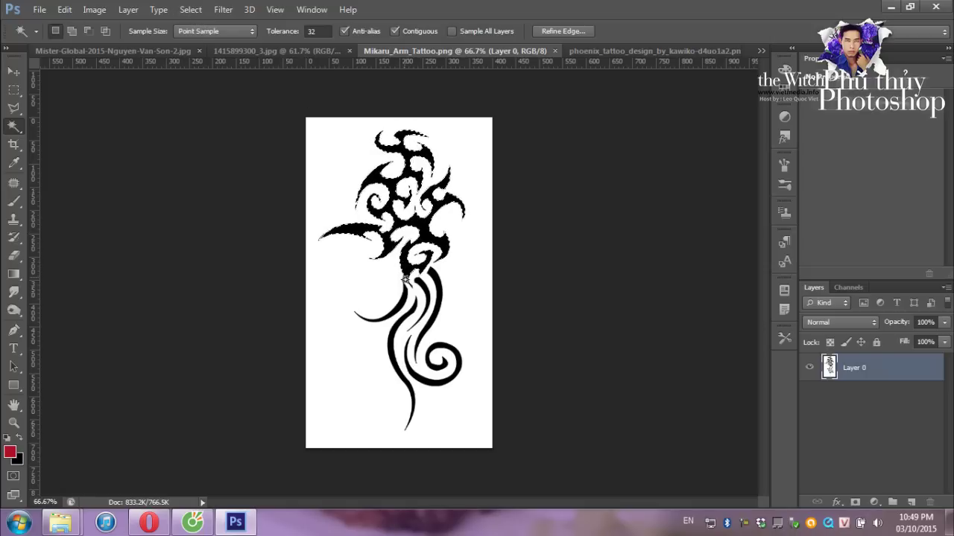
left_click(203, 11)
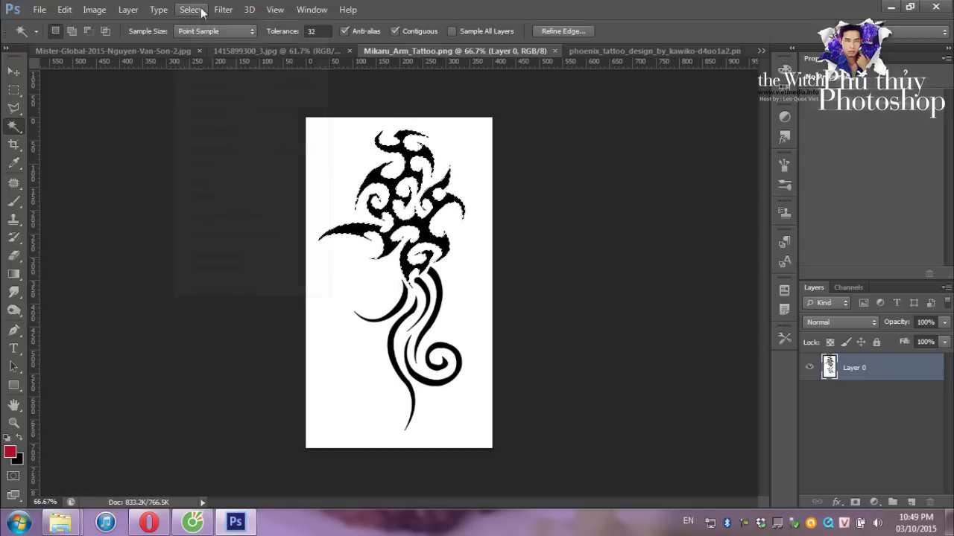
left_click(228, 197)
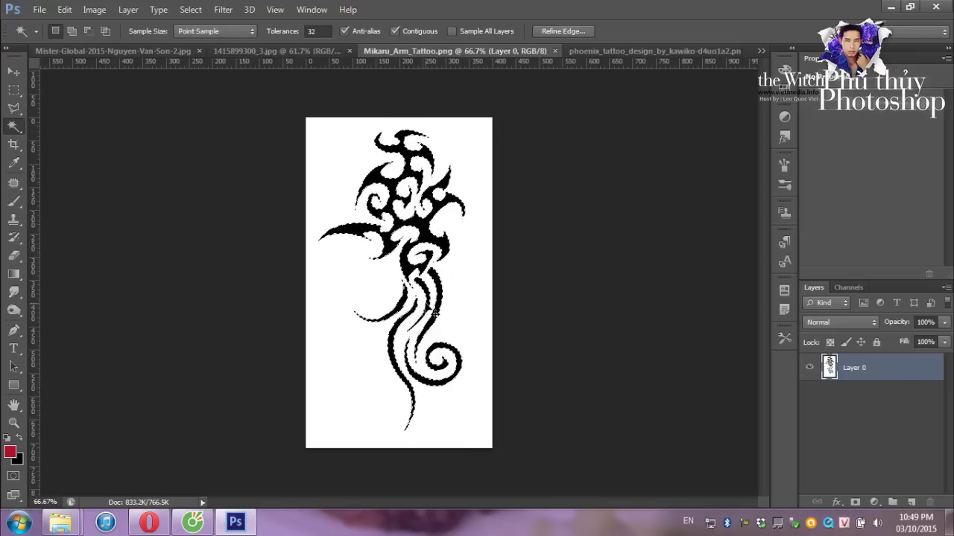
left_click(283, 52)
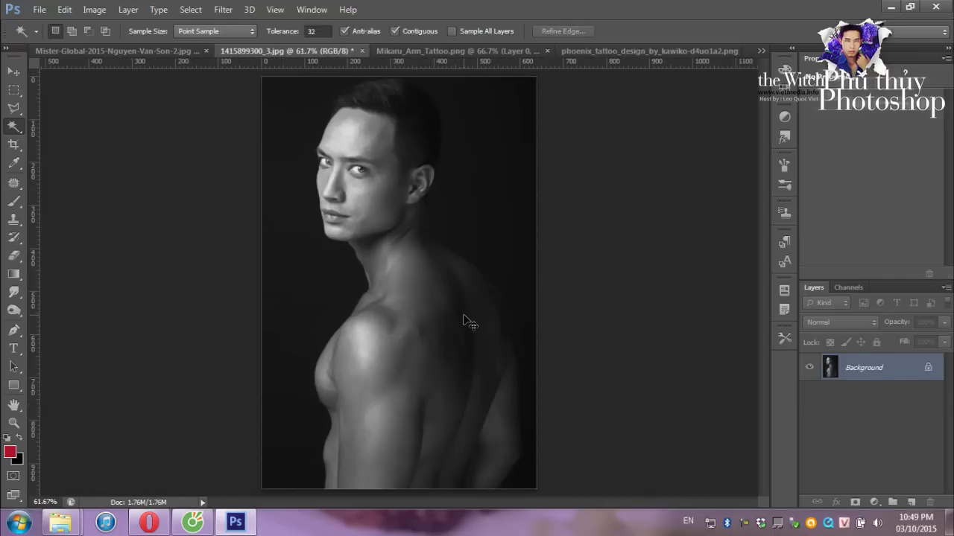
Paste the tribal tattoo into the man photo and drag it onto his shoulder.
key("ctrl+v")
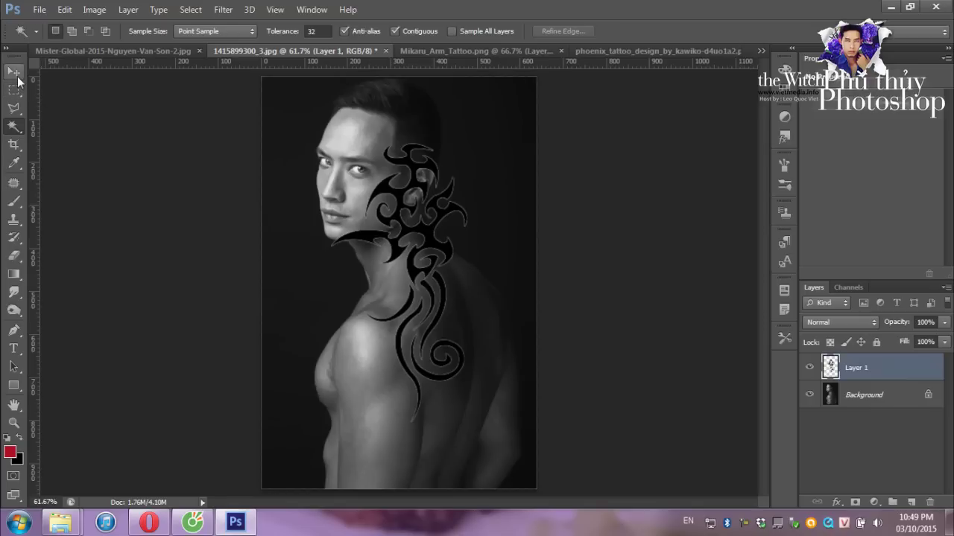
left_click(15, 71)
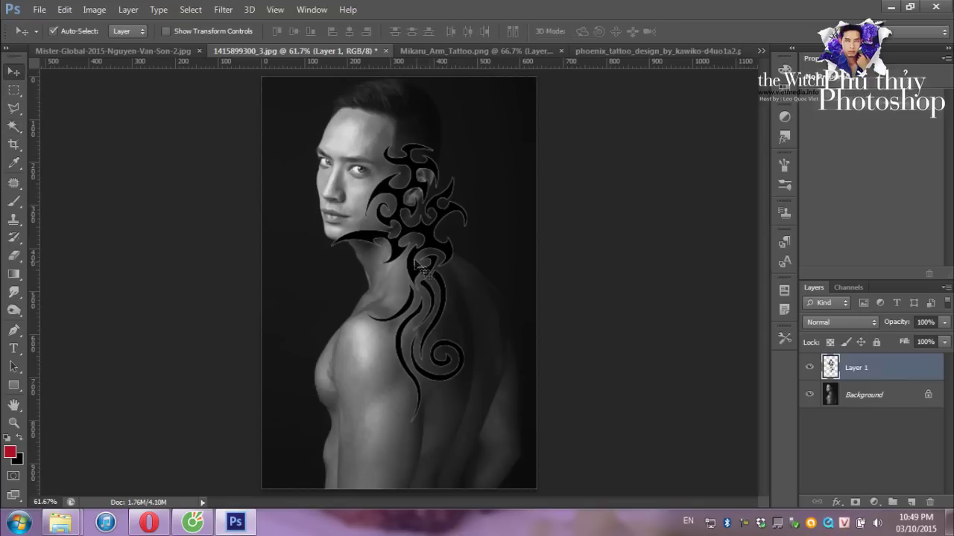
left_click_drag(413, 236, 409, 333)
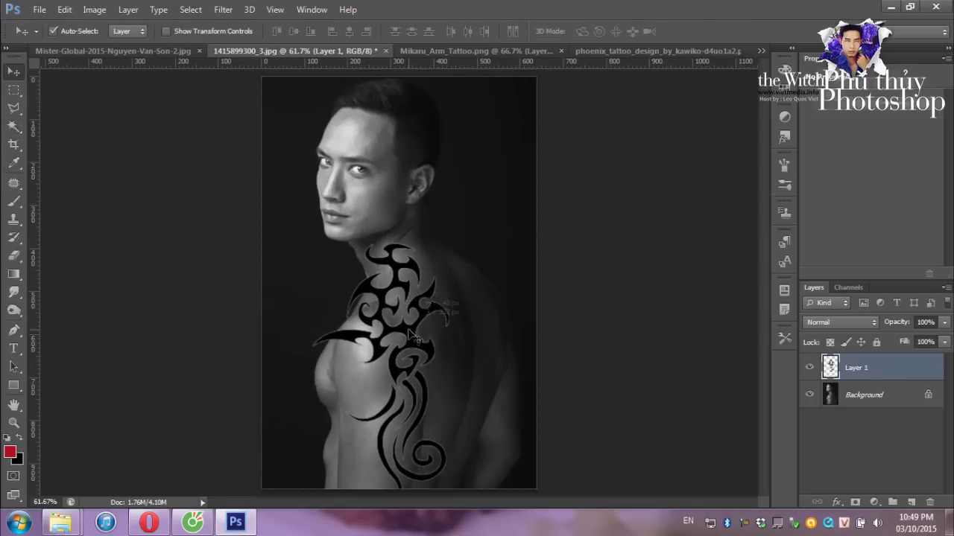
Scale the tattoo to about 75% with a 2.32° tilt on the upper arm and commit.
key("ctrl+t")
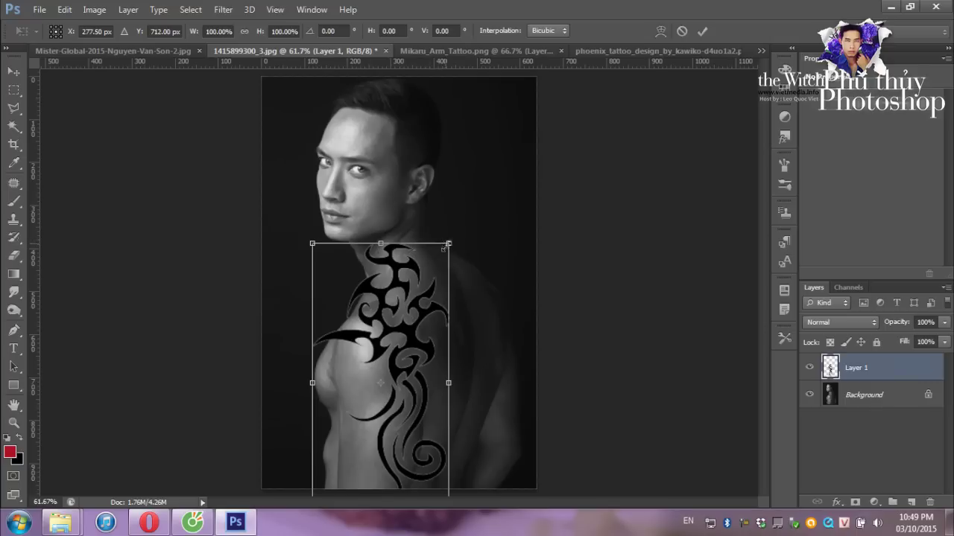
mouse_move(445, 247)
left_mouse_down()
mouse_move(417, 306)
mouse_move(438, 326)
mouse_move(422, 298)
mouse_move(434, 305)
mouse_move(436, 292)
mouse_move(433, 313)
left_mouse_up()
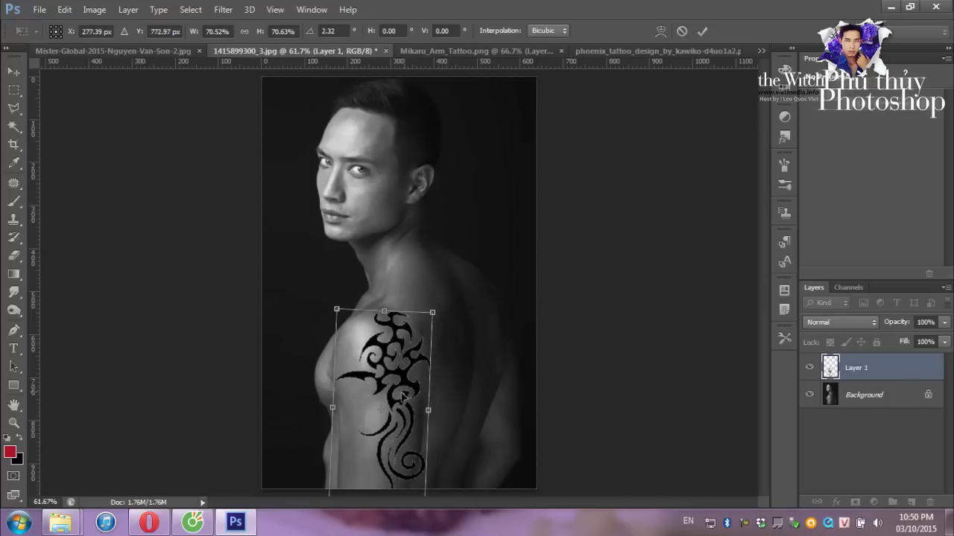
left_click_drag(423, 352, 412, 352)
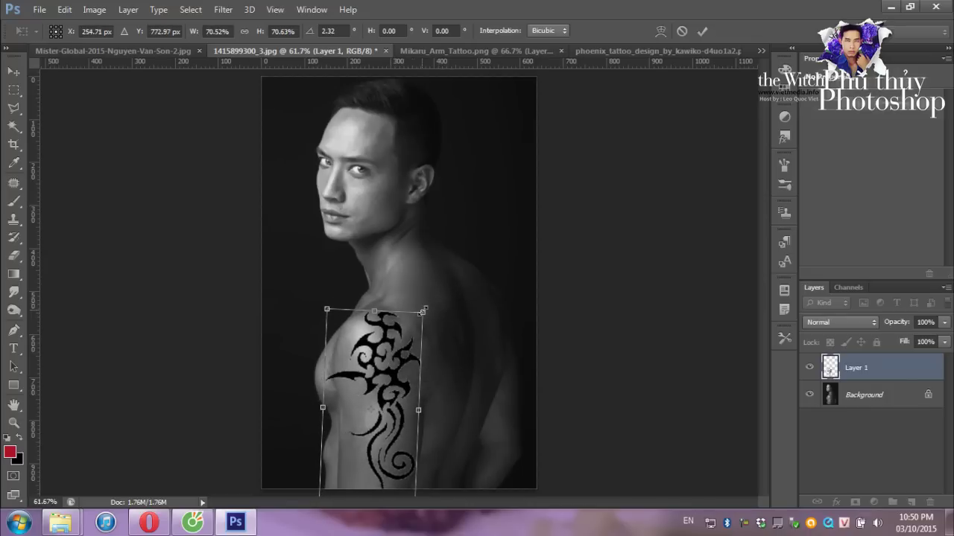
left_click_drag(422, 311, 435, 314)
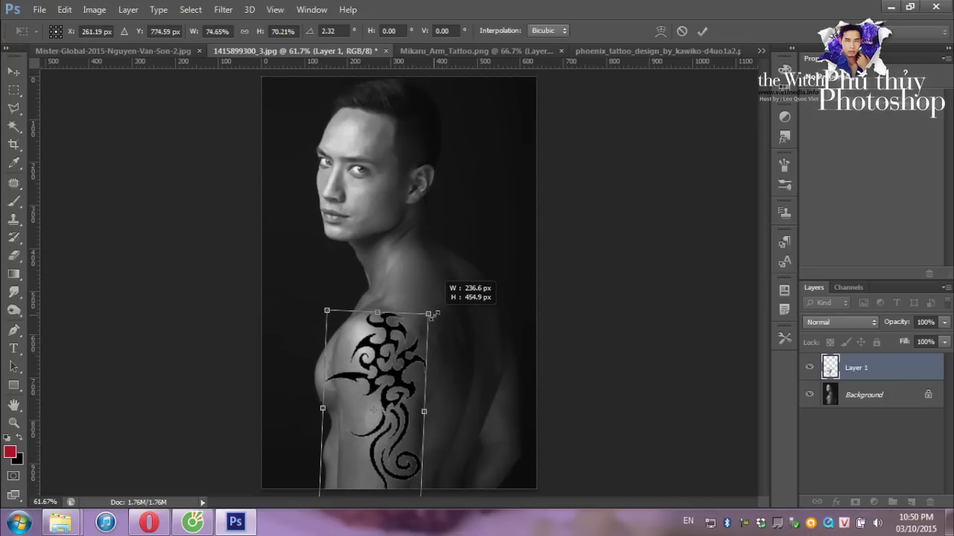
left_click_drag(411, 347, 414, 349)
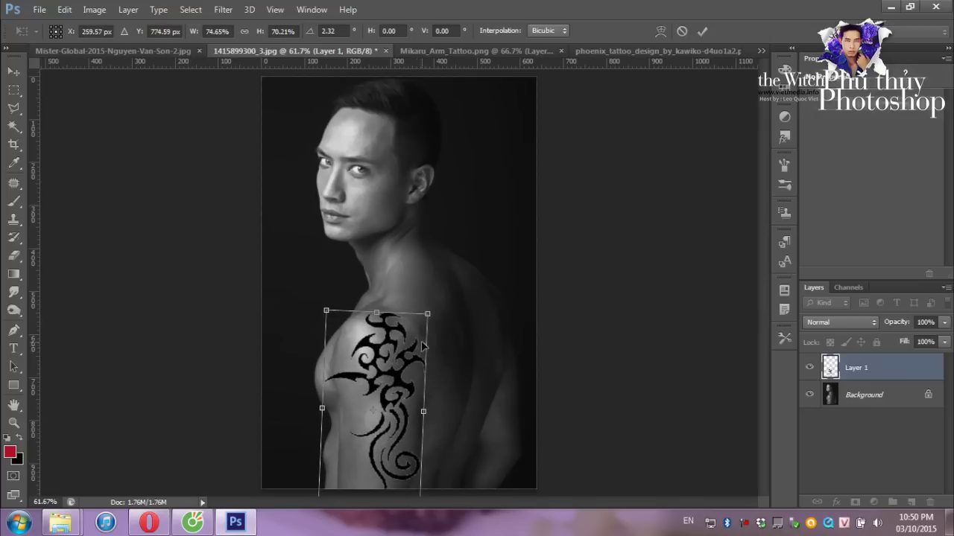
key("Return")
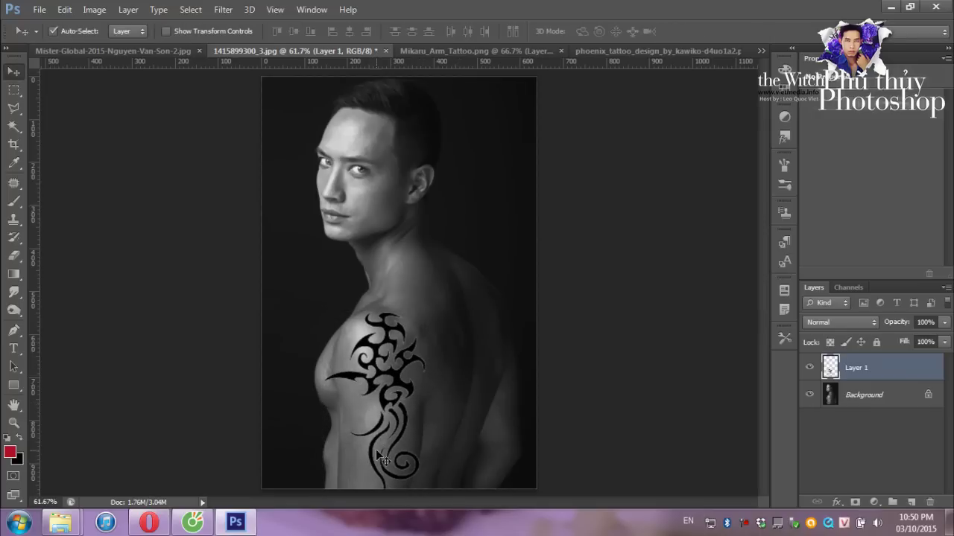
Nudge the tattoo slightly right and down, then zoom to 200% on the shoulder.
left_click_drag(382, 377, 387, 385)
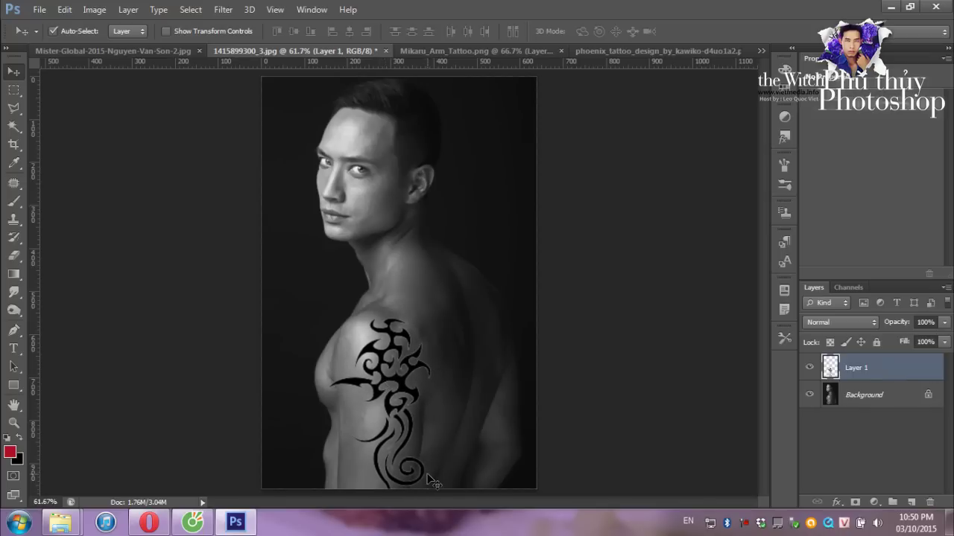
key("ctrl+plus")
key("ctrl+plus")
key("ctrl+plus")
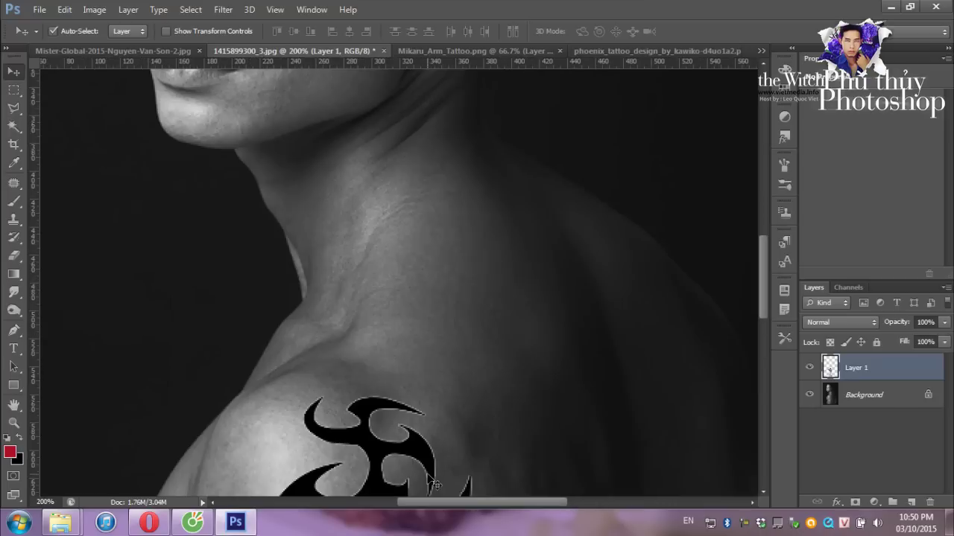
left_click_drag(763, 268, 757, 385)
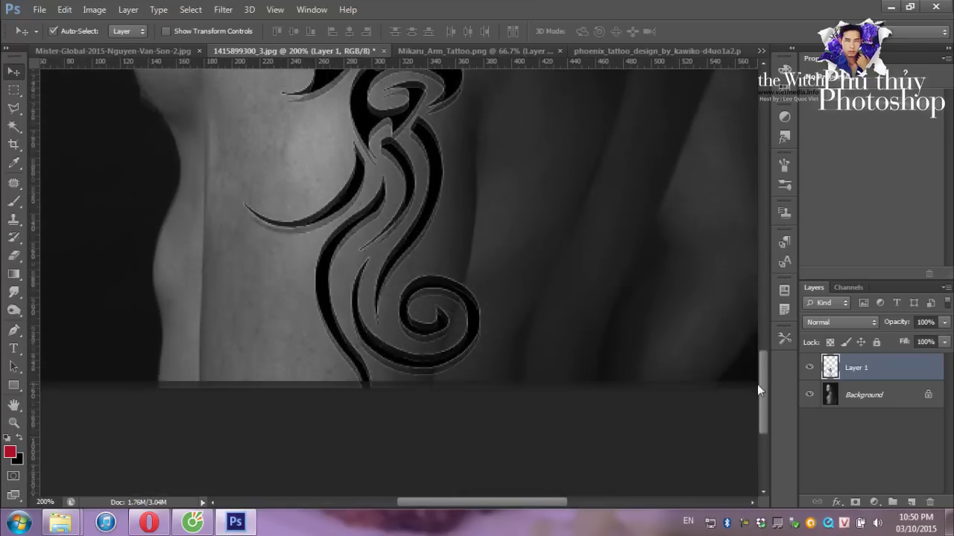
Delete the lower swirl's tip past the arm using a Polygonal Lasso selection.
left_click(13, 108)
left_click(464, 326)
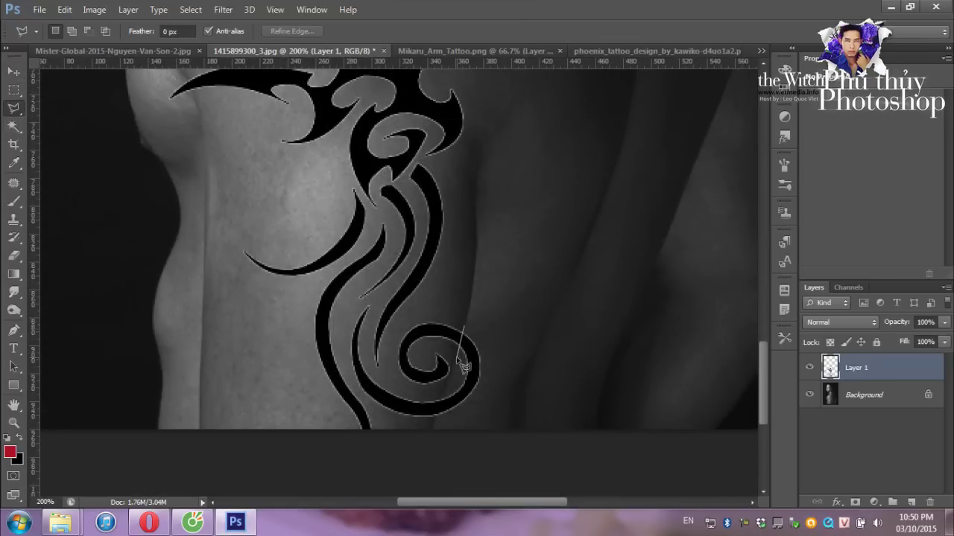
left_click(435, 415)
left_click(436, 431)
left_click(456, 450)
left_click(540, 421)
left_click(553, 345)
left_click(516, 313)
left_click(465, 326)
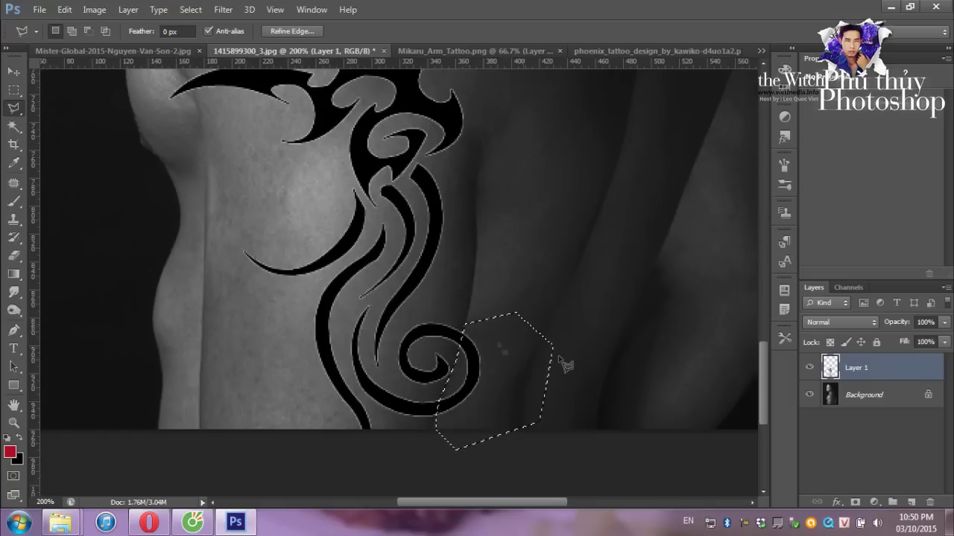
key("Delete")
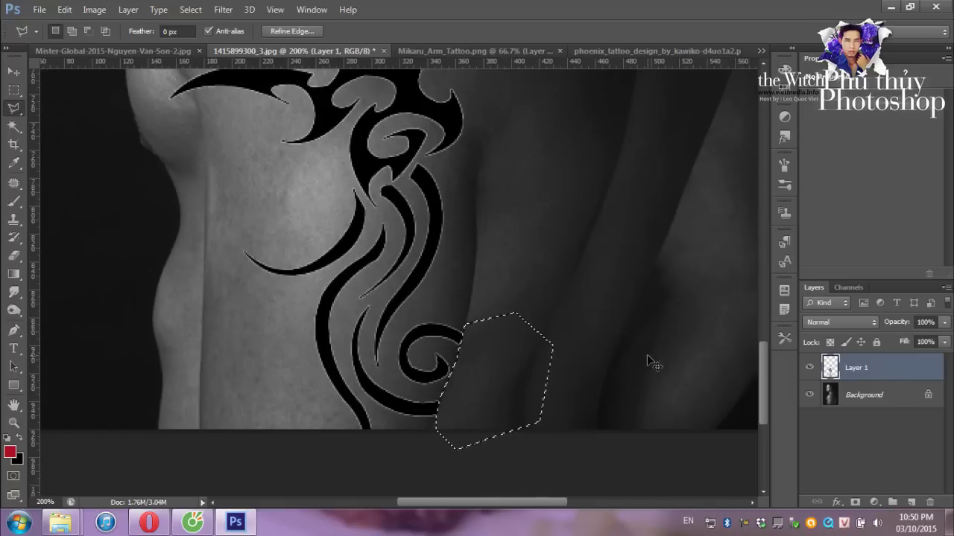
key("ctrl+d")
key("ctrl+minus")
key("ctrl+minus")
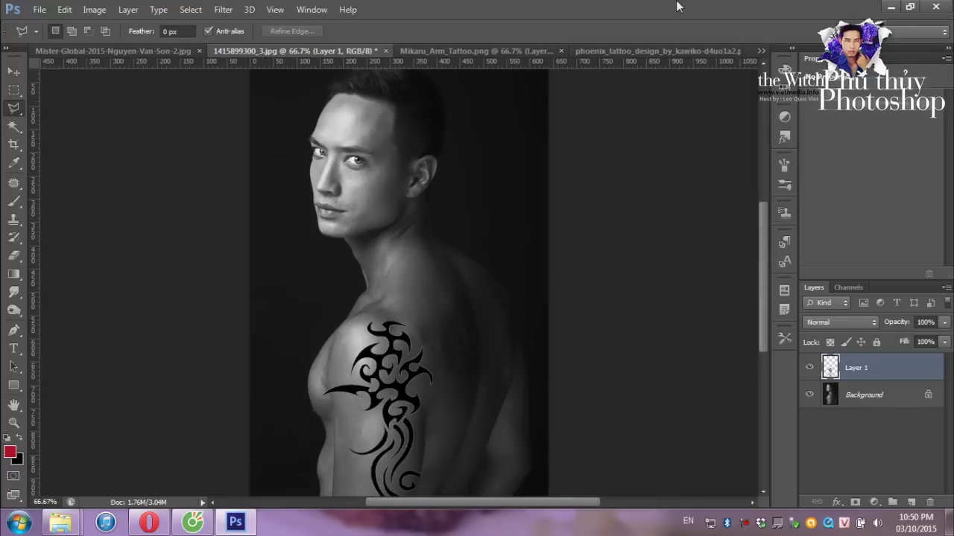
Set Layer 1 to the Multiply blend mode with 77% opacity.
left_click(833, 324)
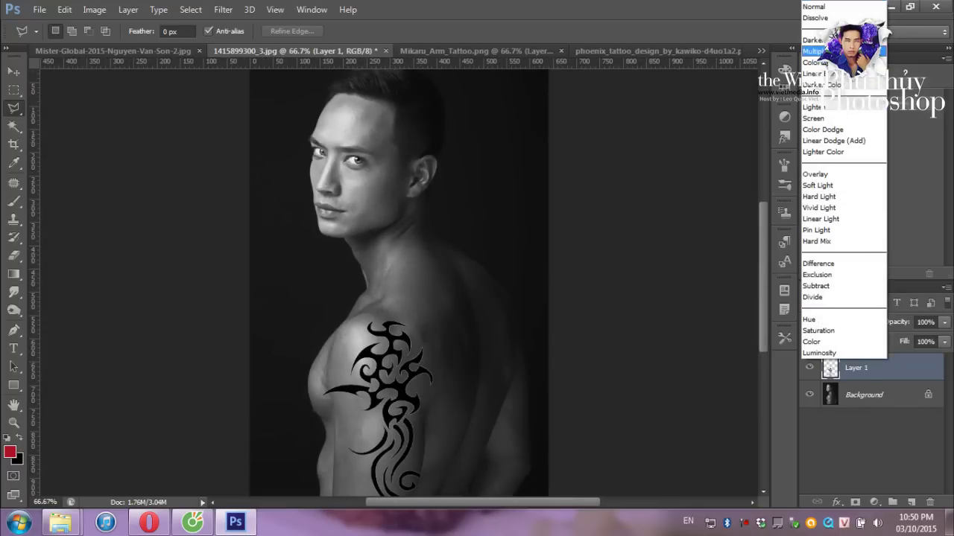
left_click(814, 51)
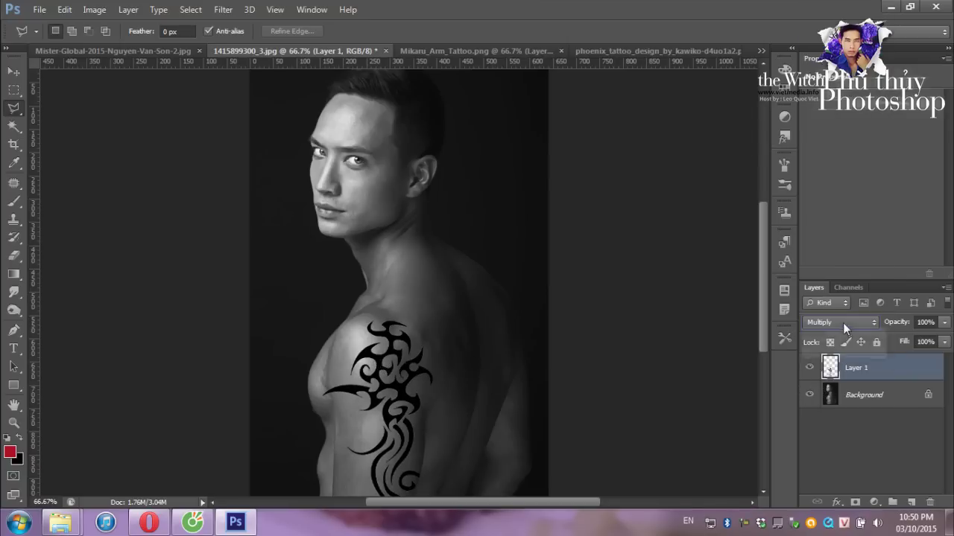
left_click(842, 322)
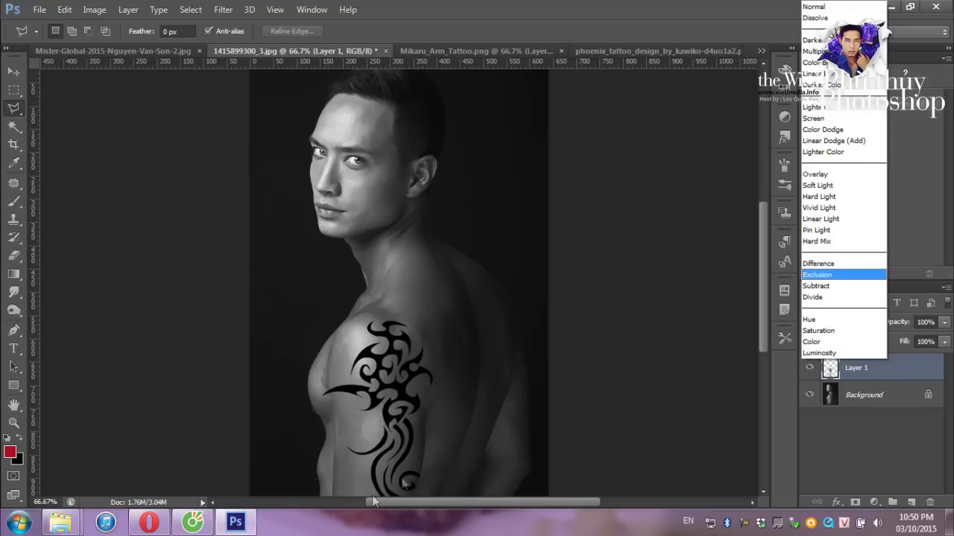
left_click(904, 308)
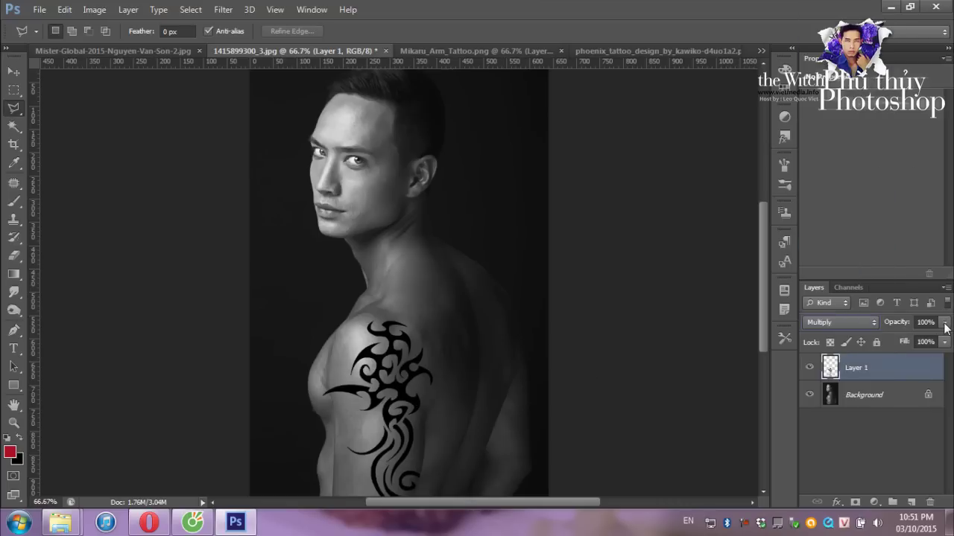
left_click(945, 328)
left_click_drag(945, 339, 923, 340)
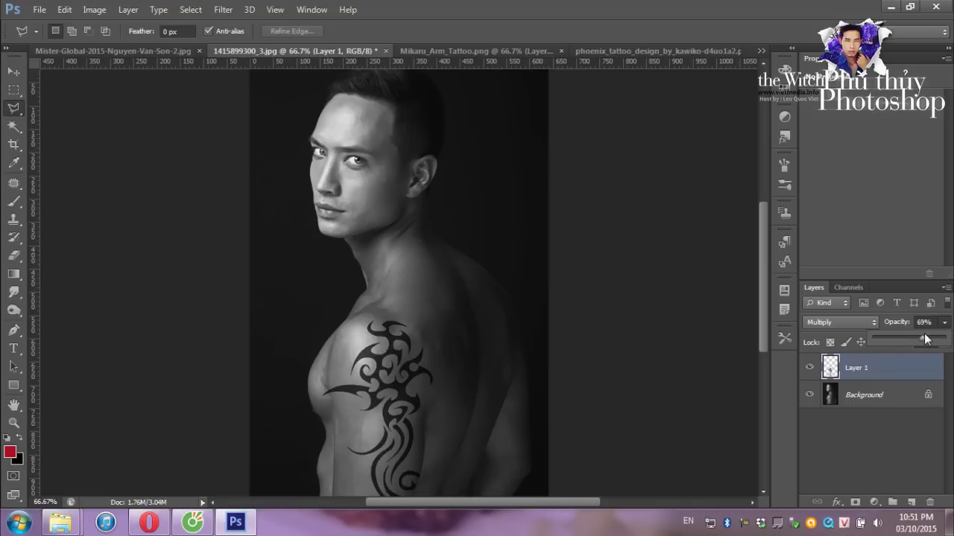
left_click(887, 421)
left_click(856, 381)
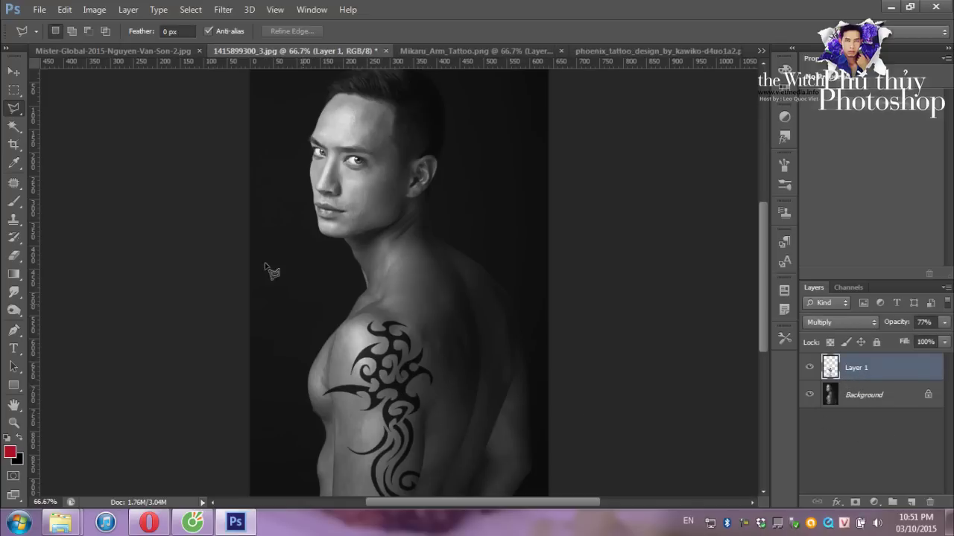
left_click(14, 73)
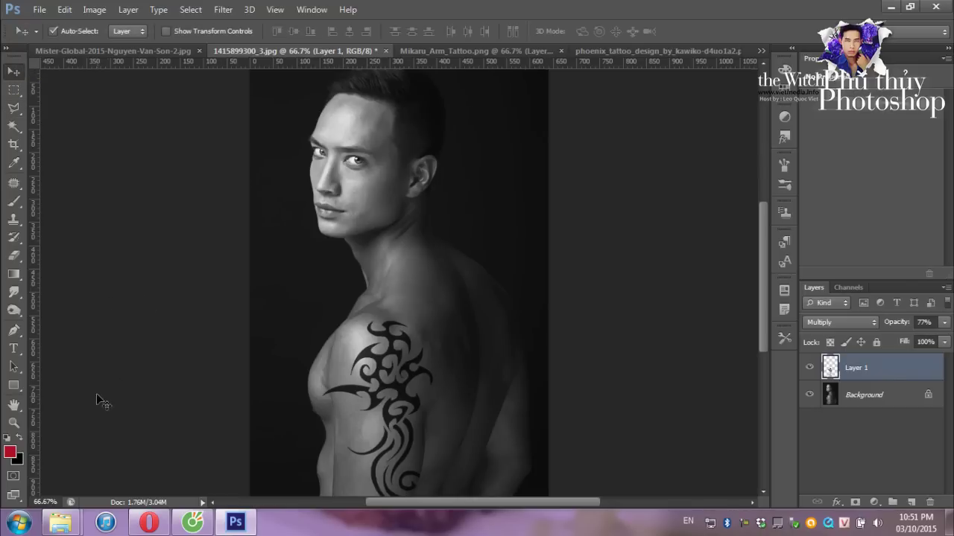
Apply a Liquify Pucker to the tattoo's lower stem after undoing a trial Bloat.
left_click(221, 10)
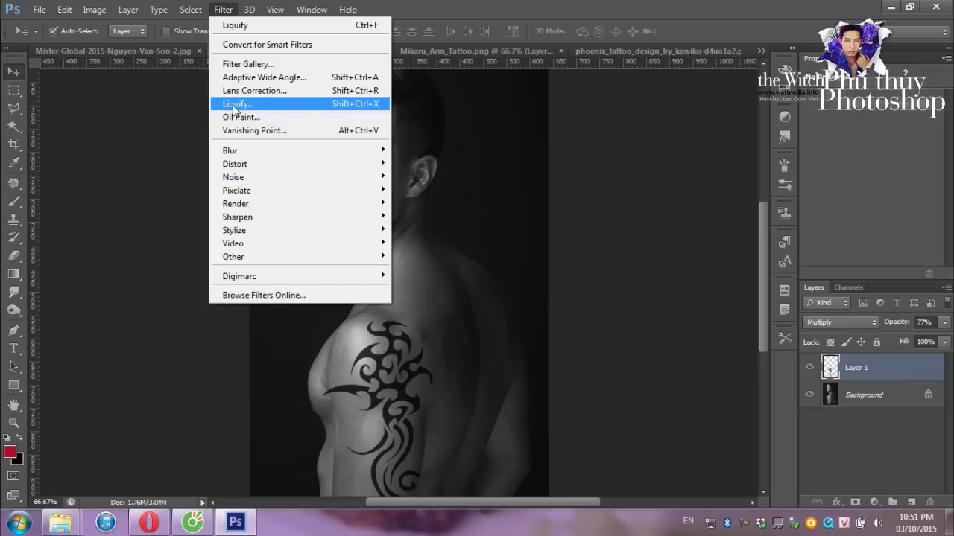
left_click(349, 110)
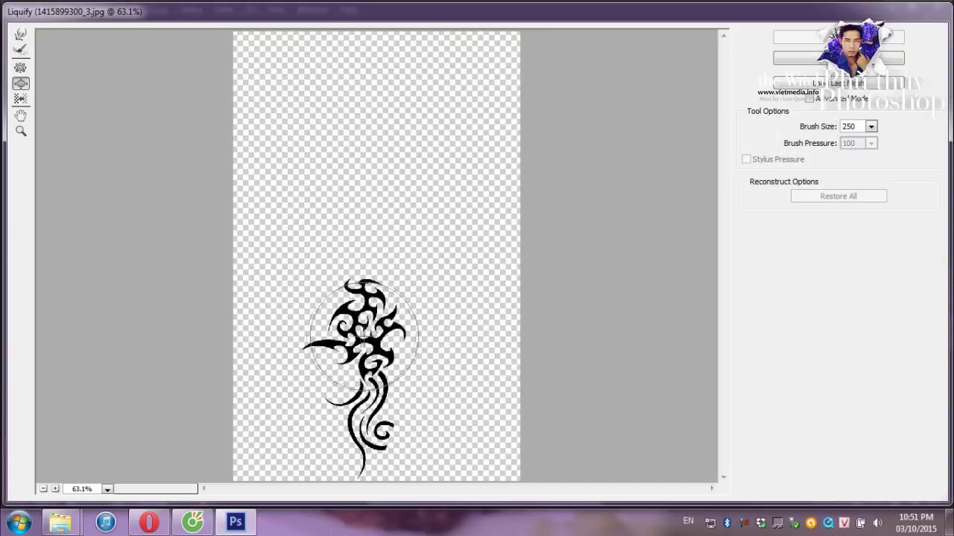
left_click_drag(354, 332, 359, 332)
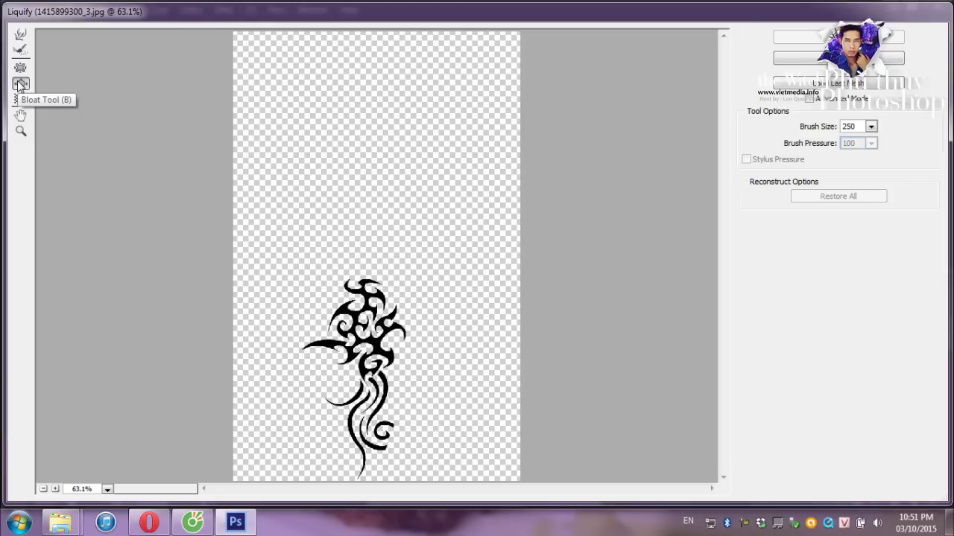
left_click_drag(364, 338, 363, 330)
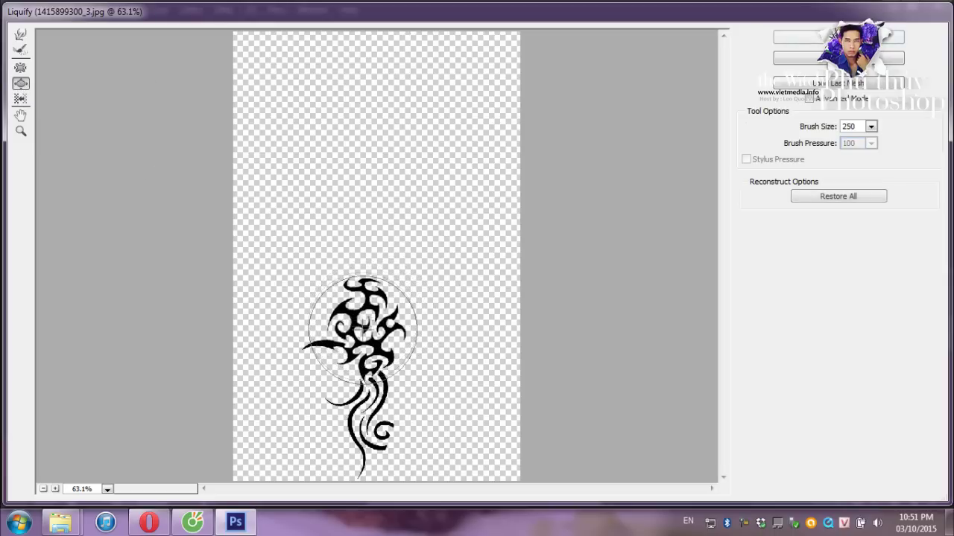
key("ctrl+z")
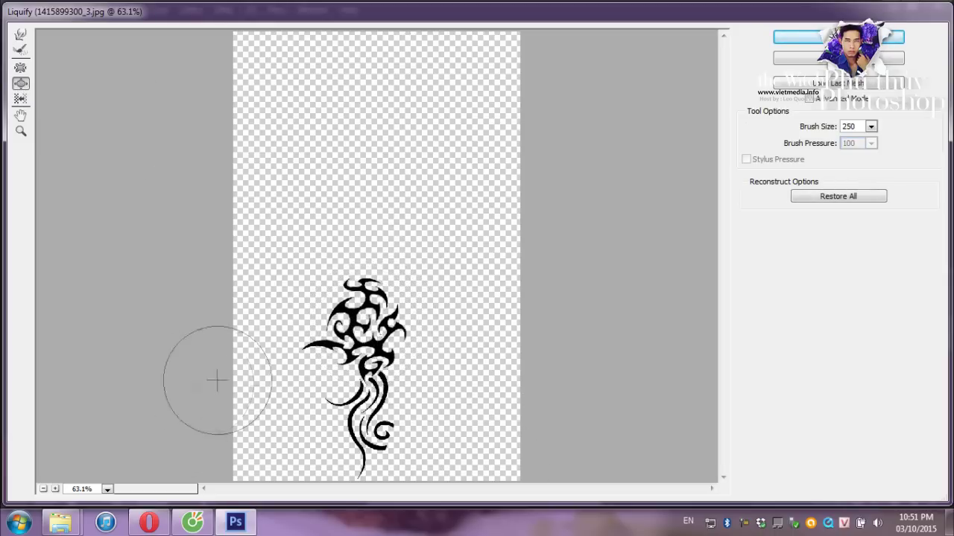
left_click(19, 70)
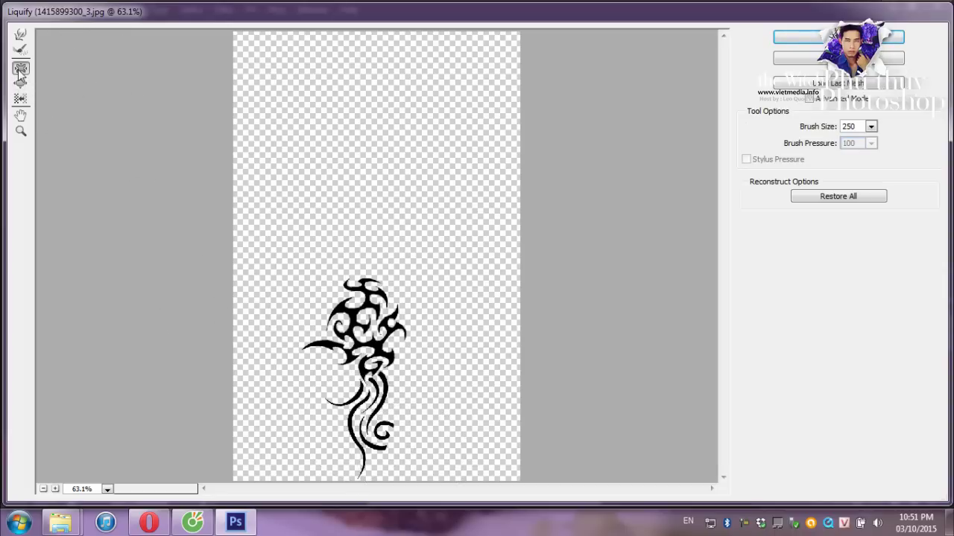
left_click(375, 420)
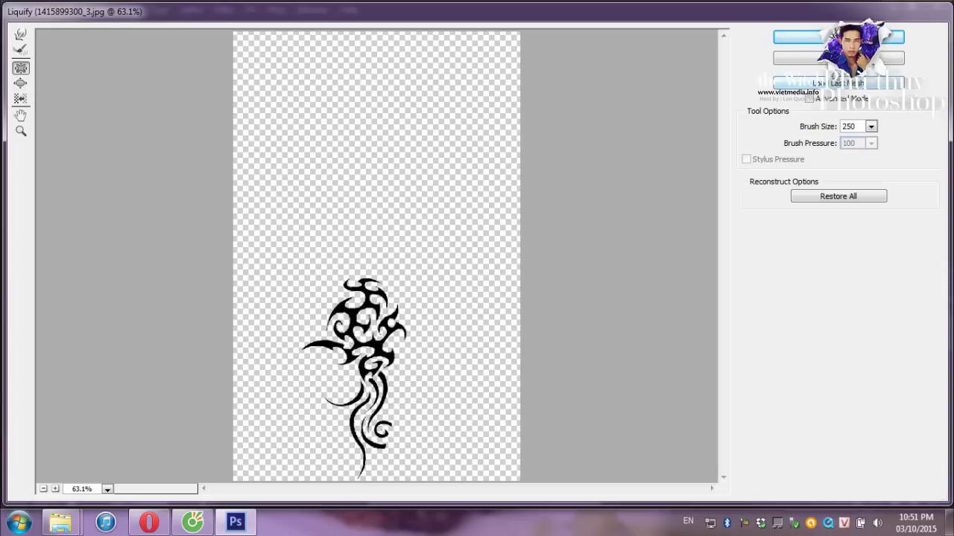
left_click(838, 37)
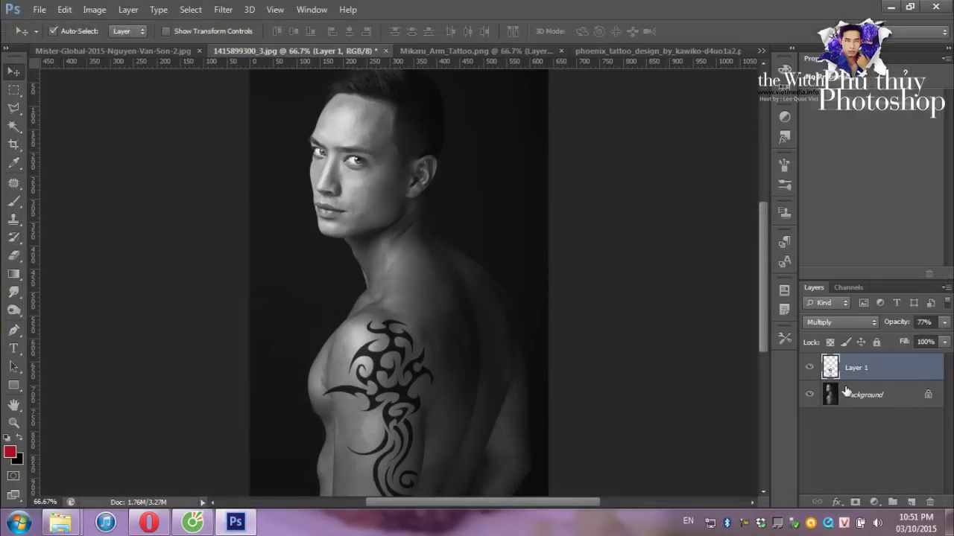
Undo the Liquify warp and zoom out to view the whole photo.
key("ctrl+z")
key("ctrl+z")
key("ctrl+z")
key("ctrl+z")
key("ctrl+z")
key("ctrl+z")
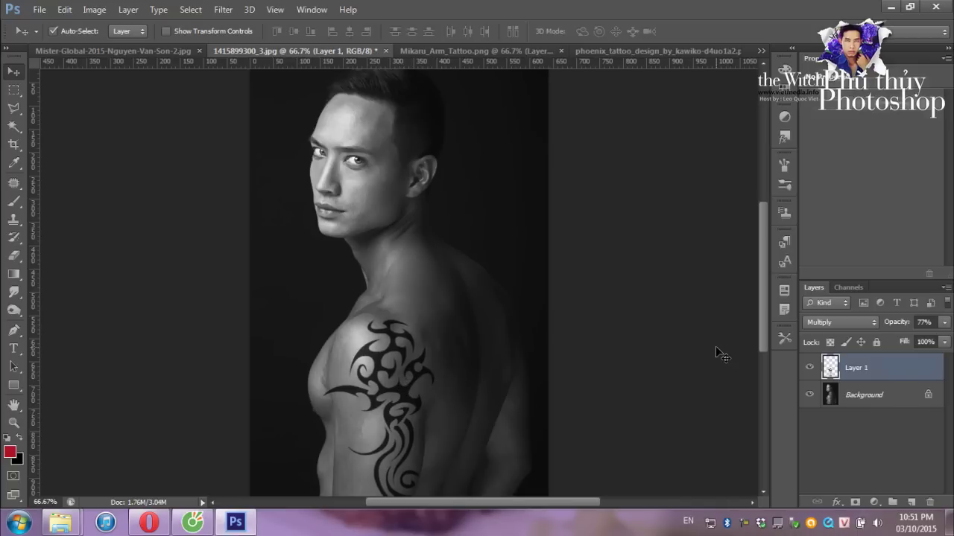
key("ctrl+minus")
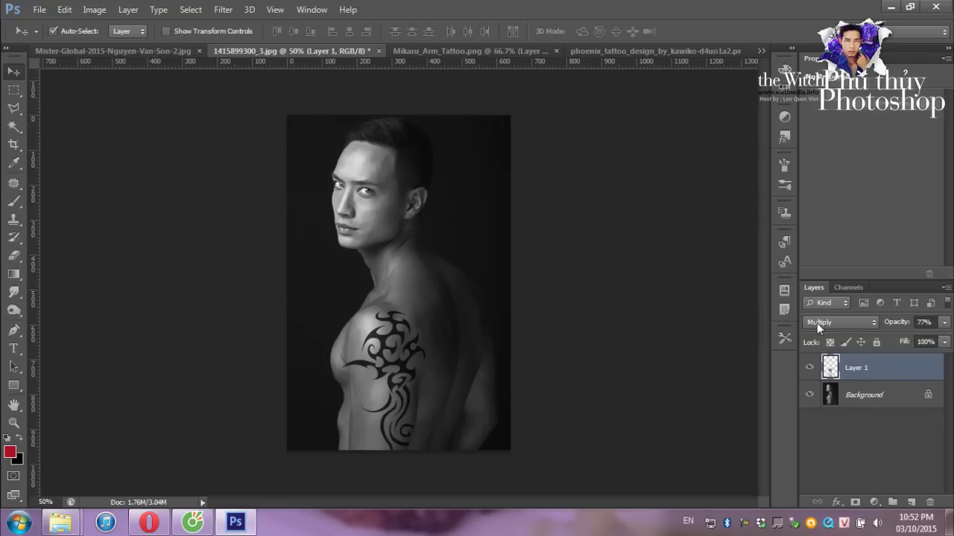
Paste the phoenix design into the man photo as a Multiply layer over his shoulder.
left_click(608, 51)
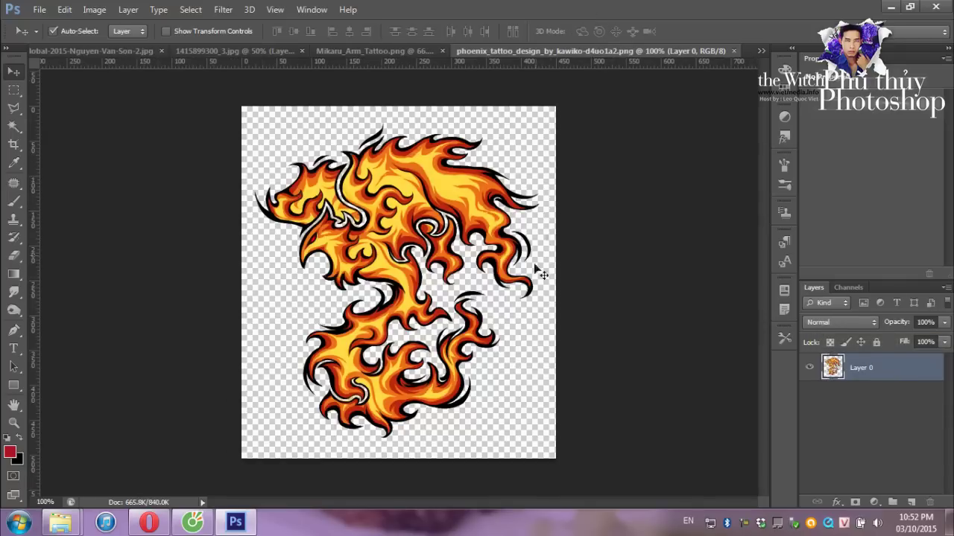
key("ctrl+a")
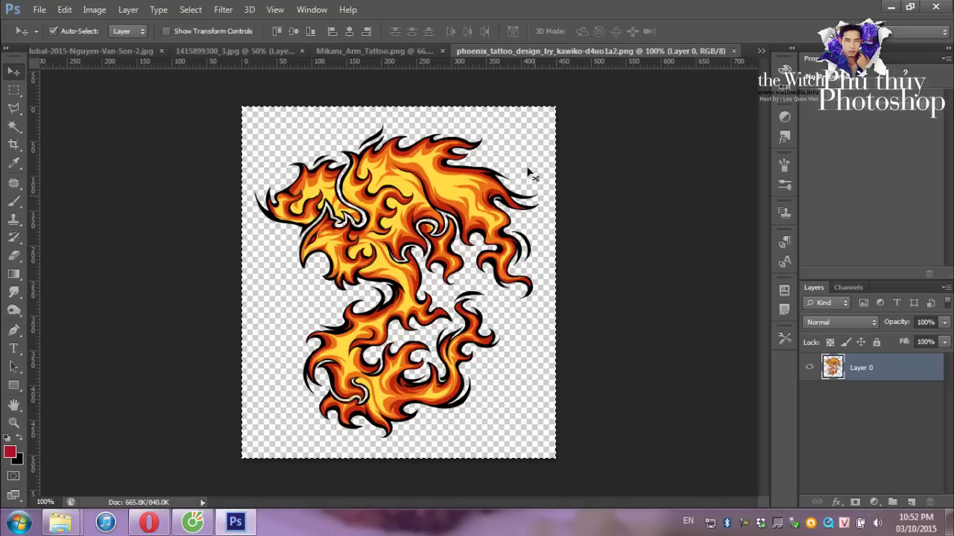
left_click(240, 50)
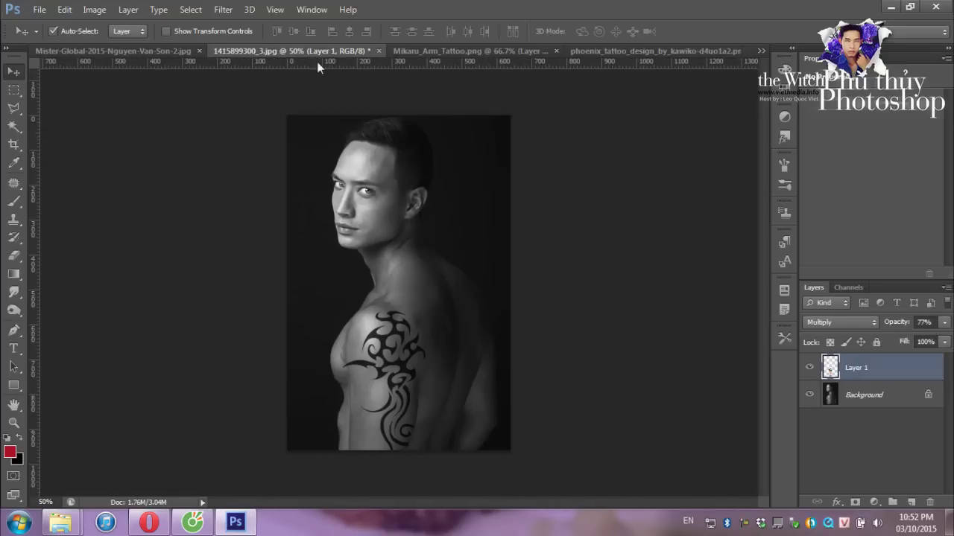
key("ctrl+v")
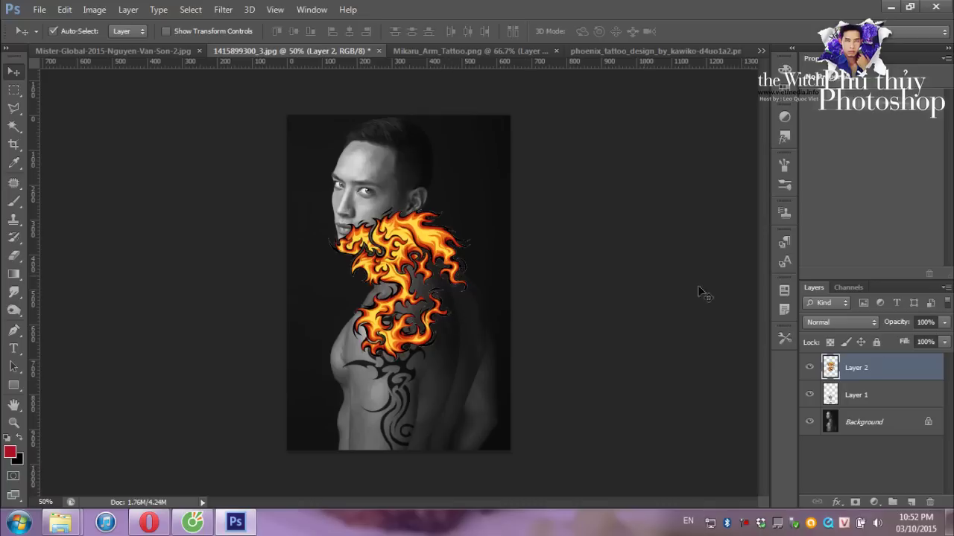
left_click(842, 324)
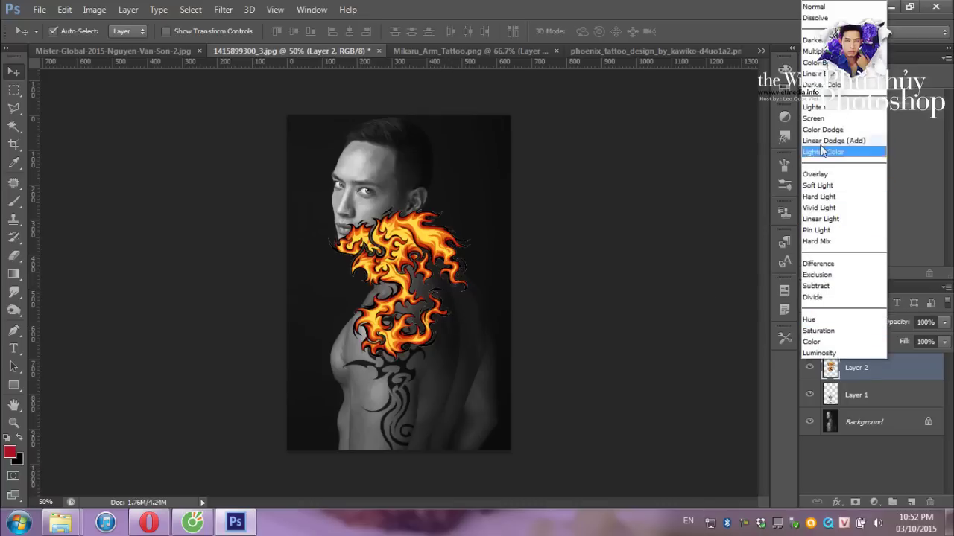
left_click(813, 51)
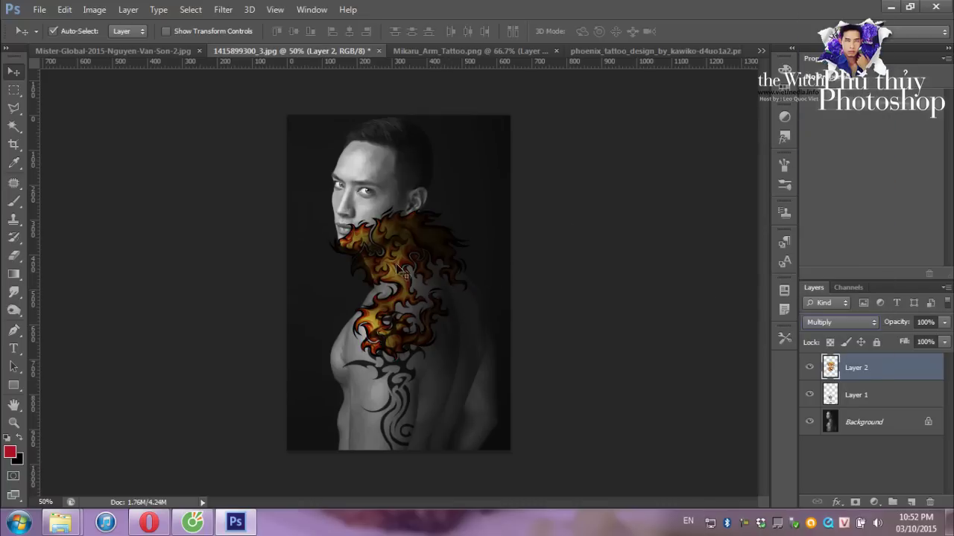
left_click_drag(395, 270, 438, 353)
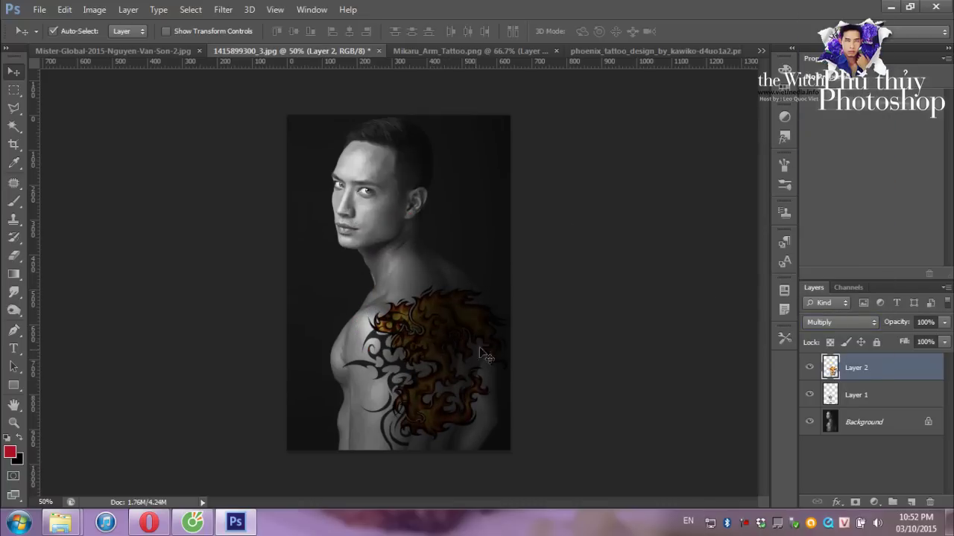
key("ctrl+t")
Scale the phoenix to about 73%, move it over the back shoulder, and tilt it about -12.4°.
left_click_drag(510, 284, 464, 334)
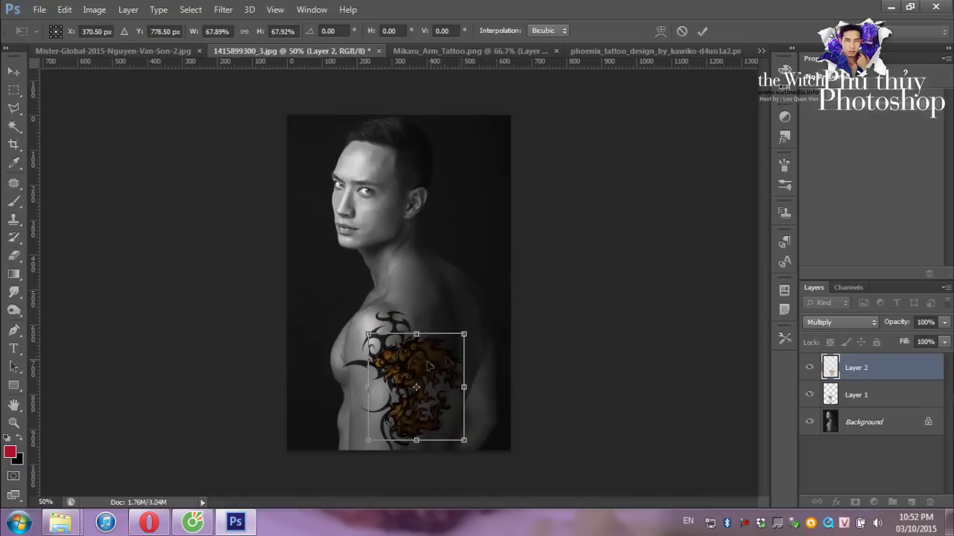
mouse_move(427, 370)
left_mouse_down()
mouse_move(458, 319)
mouse_move(452, 305)
left_mouse_up()
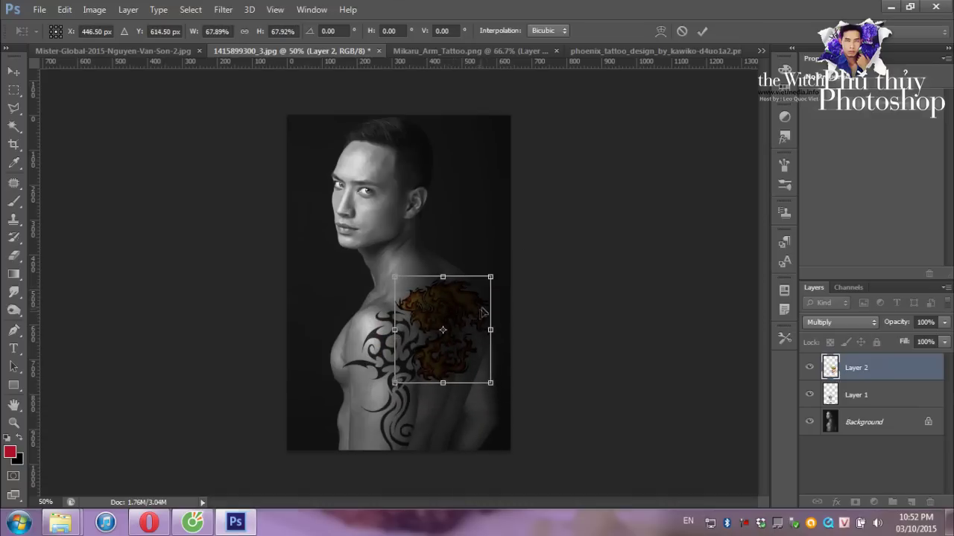
left_click_drag(488, 276, 490, 273)
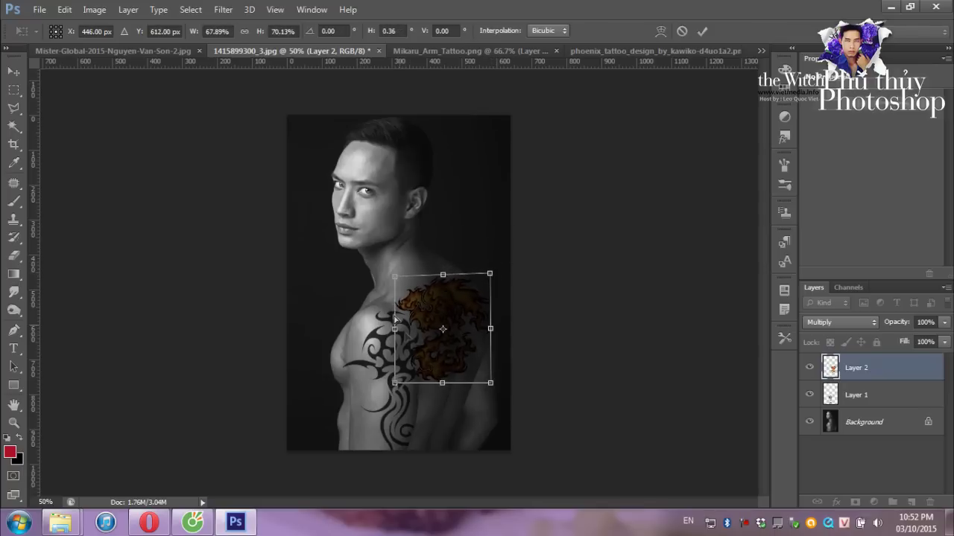
left_click_drag(396, 281, 391, 289)
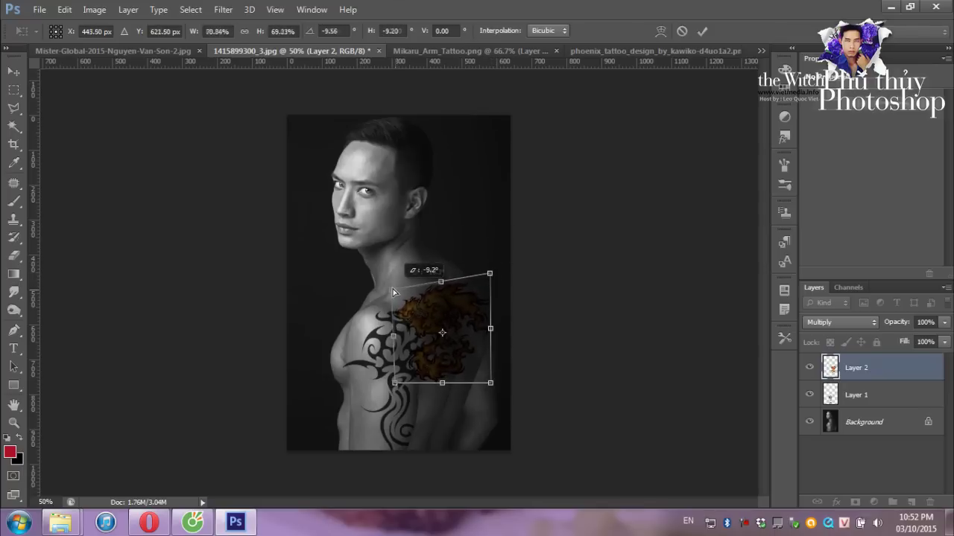
left_click_drag(490, 275, 491, 267)
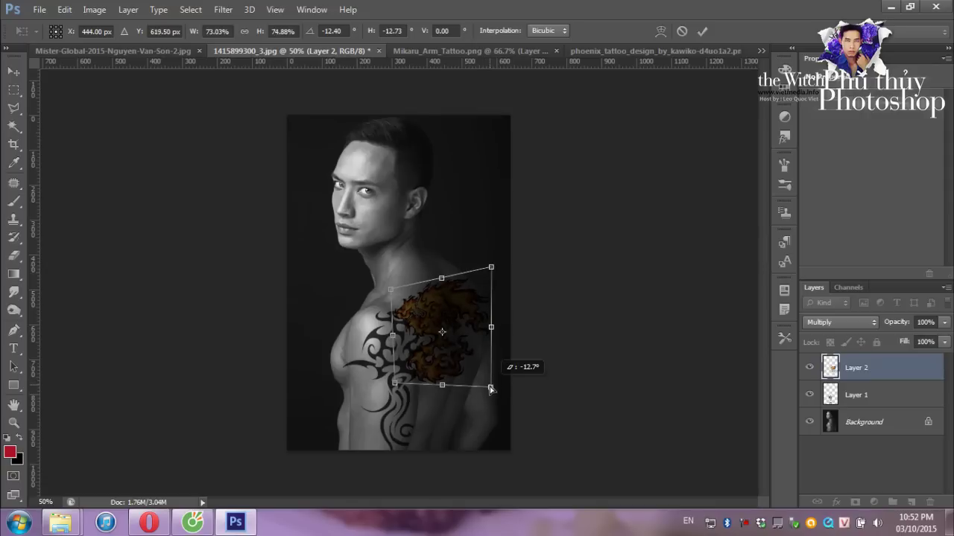
left_click_drag(489, 384, 487, 387)
key("Return")
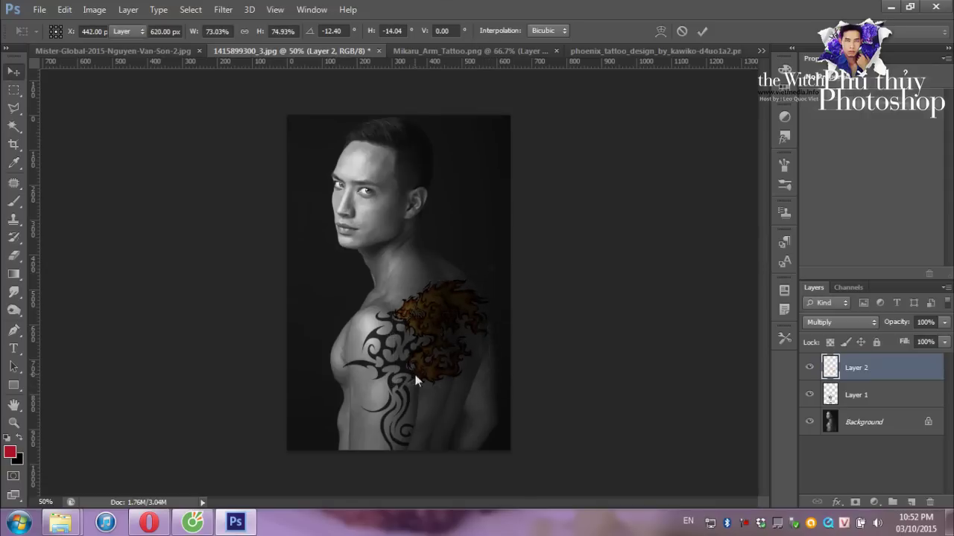
Set phoenix Layer 2 to 61% opacity, then hide it so only the tribal tattoo shows.
left_click(944, 321)
left_click_drag(944, 338, 917, 339)
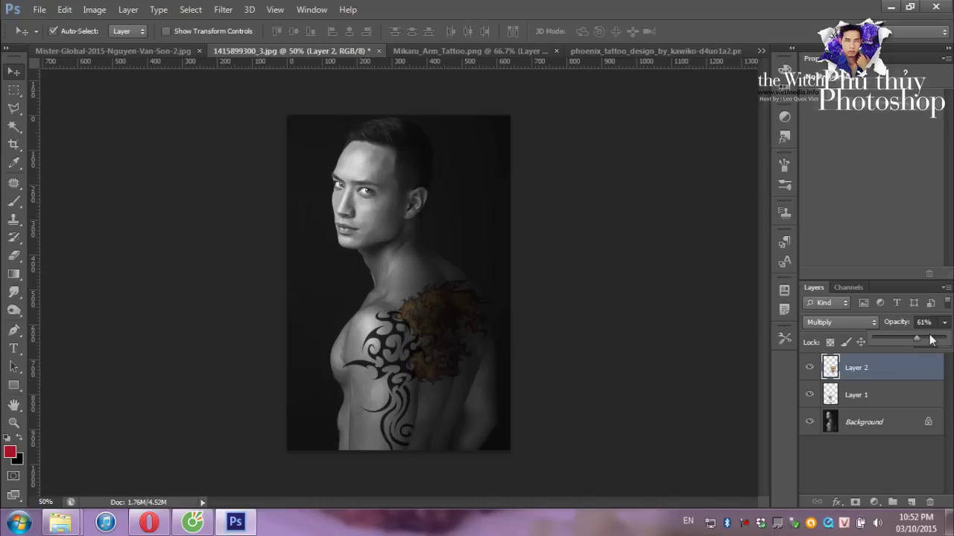
left_click(808, 367)
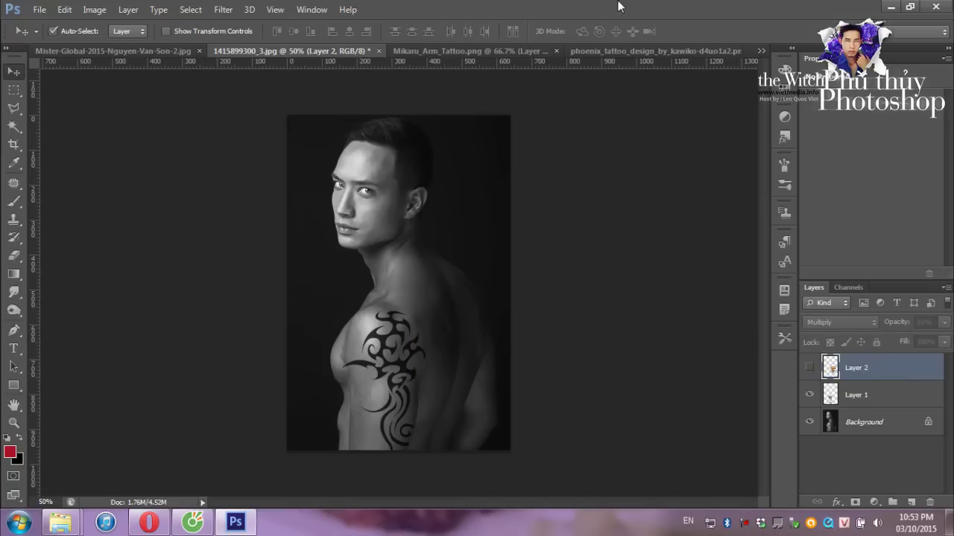
left_click(164, 52)
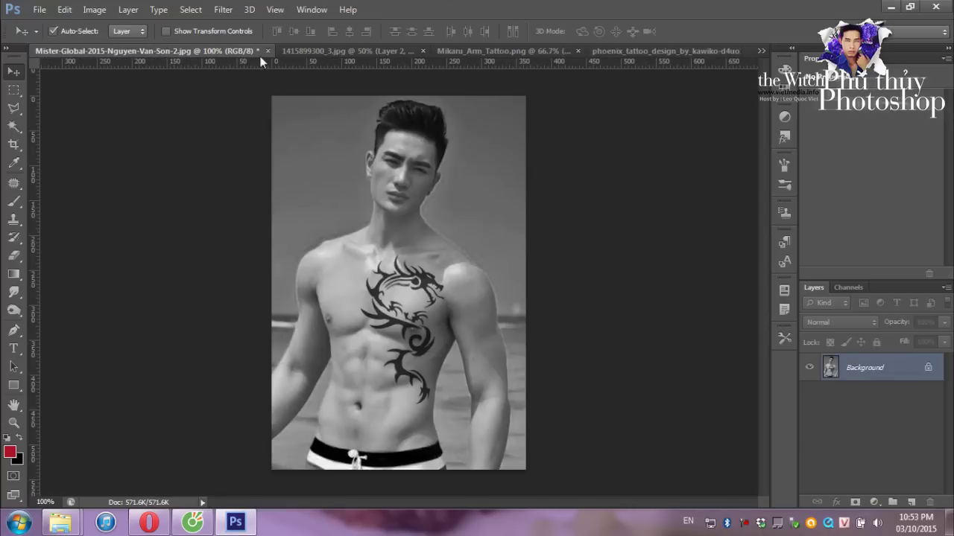
left_click(327, 53)
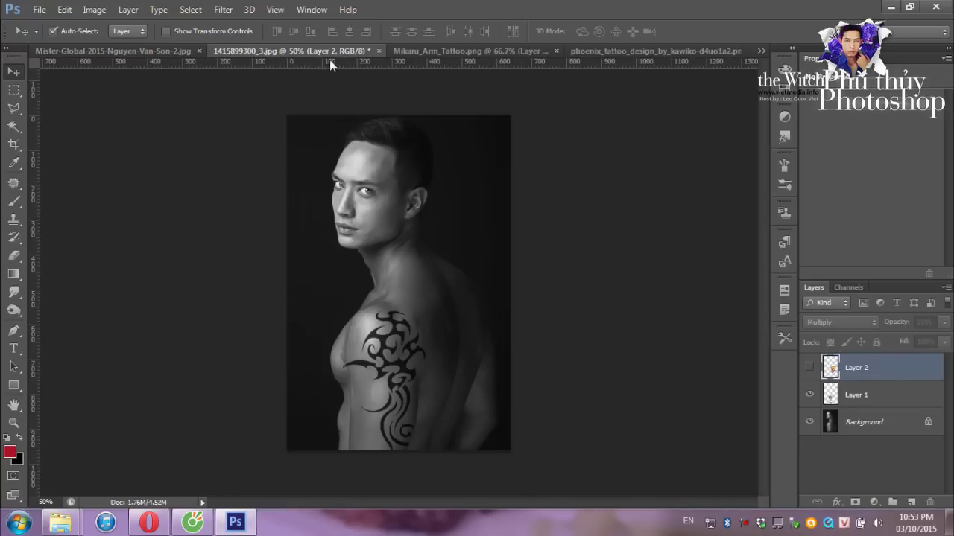